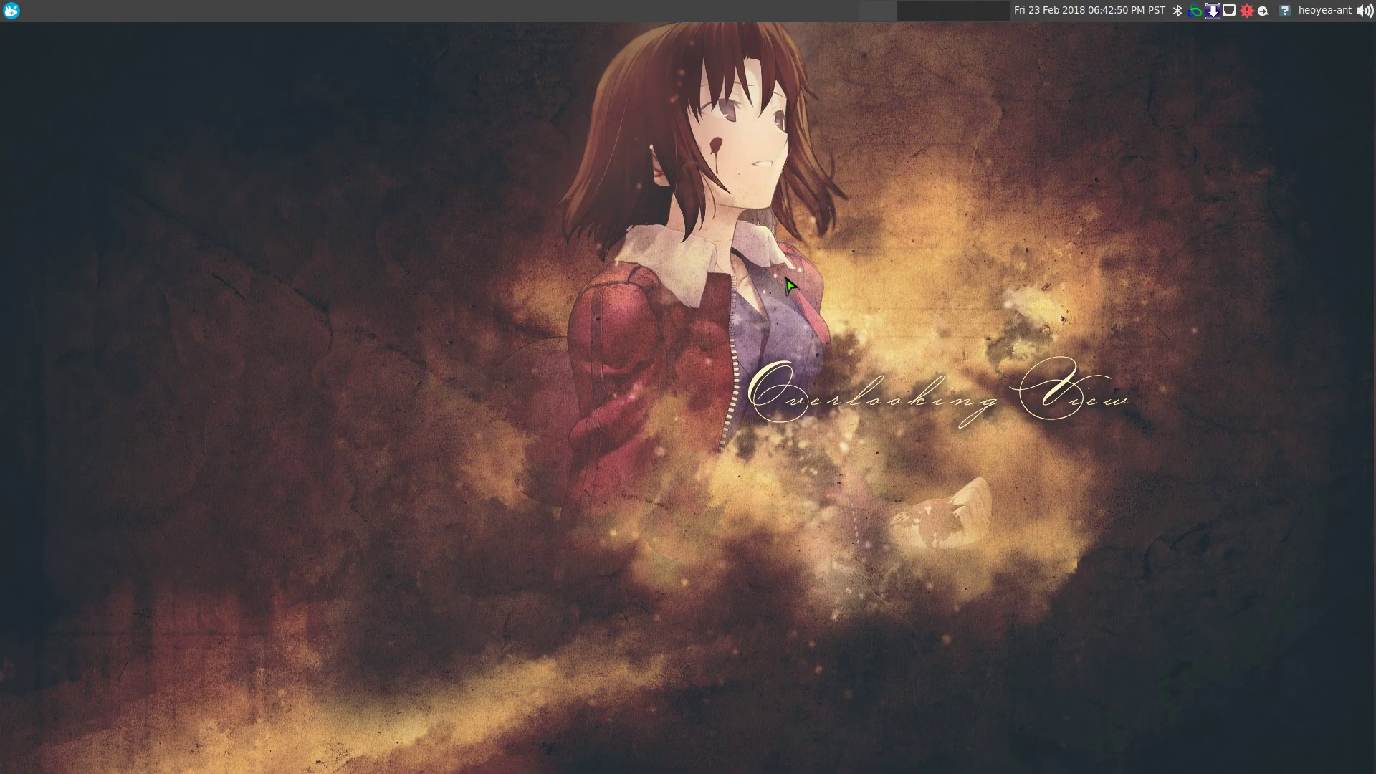
- Launch WoeUSB by searching 'woe' in the Whisker application menu
key(super)
text(w)
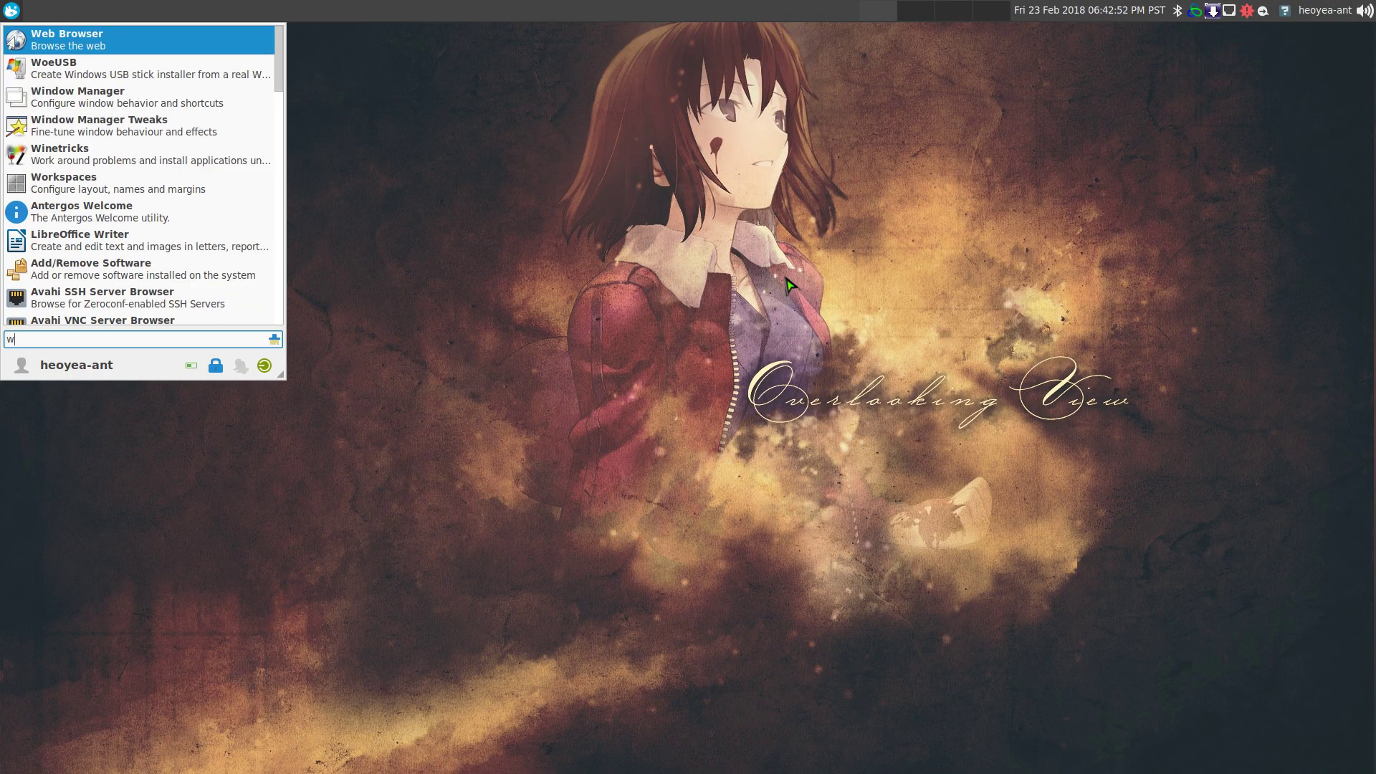
text(oe)
key(Return)
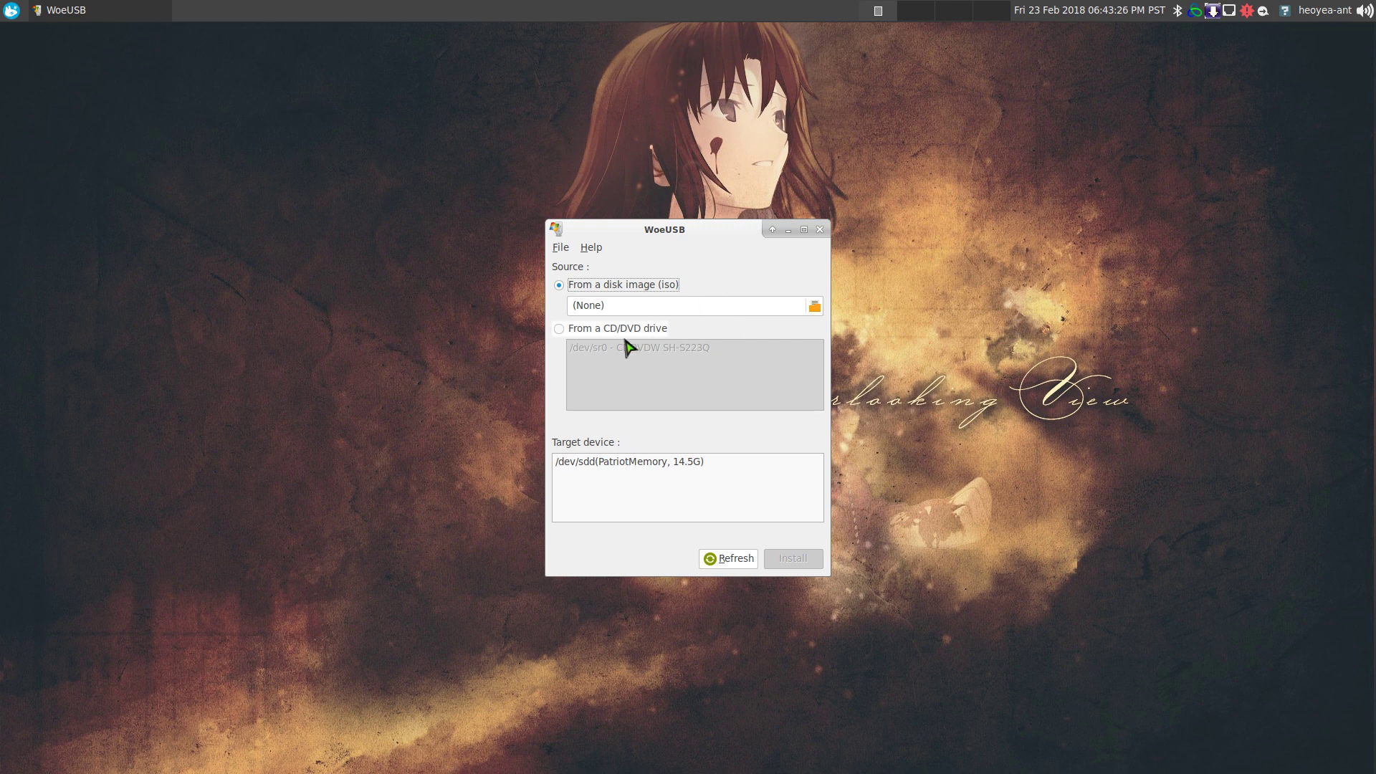
- Keep the disk-image source and browse the ISO picker to Files/Windows_Dreamspark_ISO
click(561, 331)
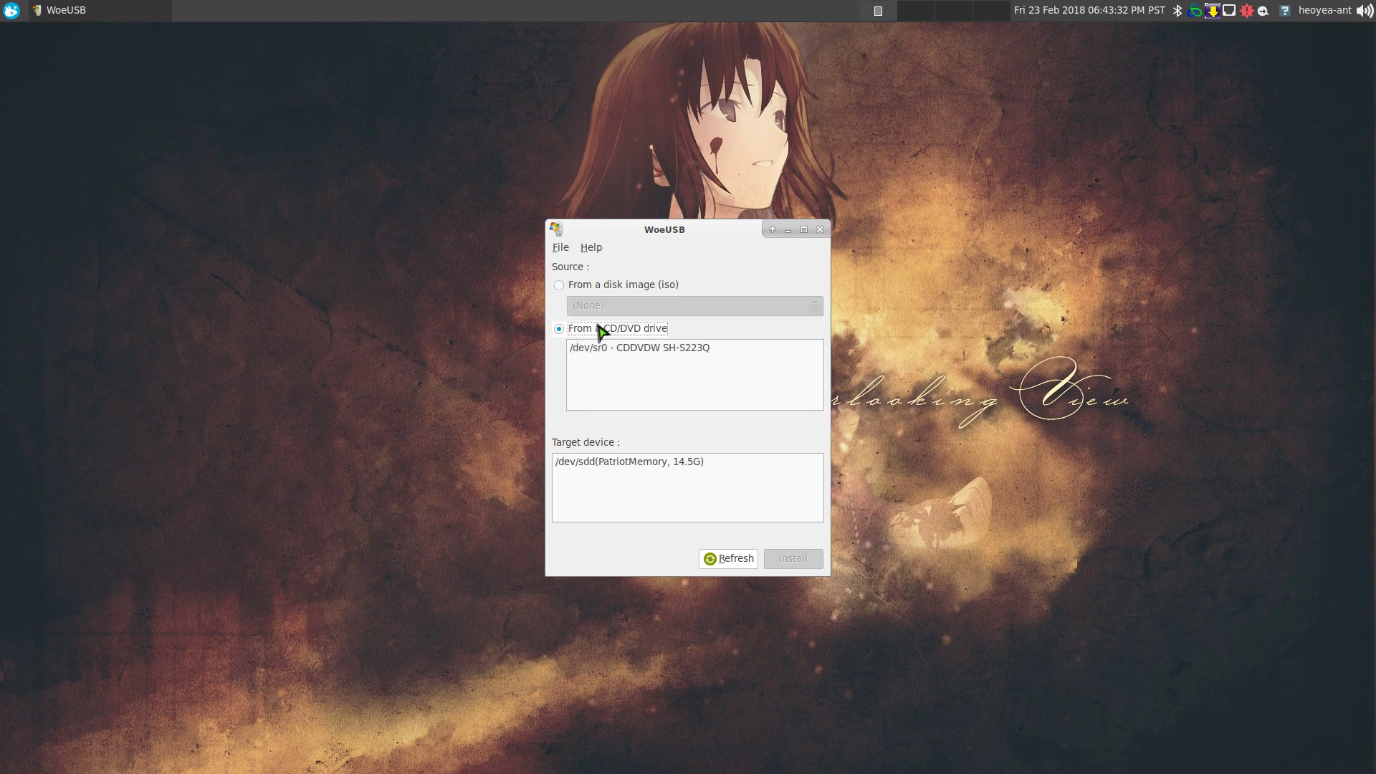
click(573, 285)
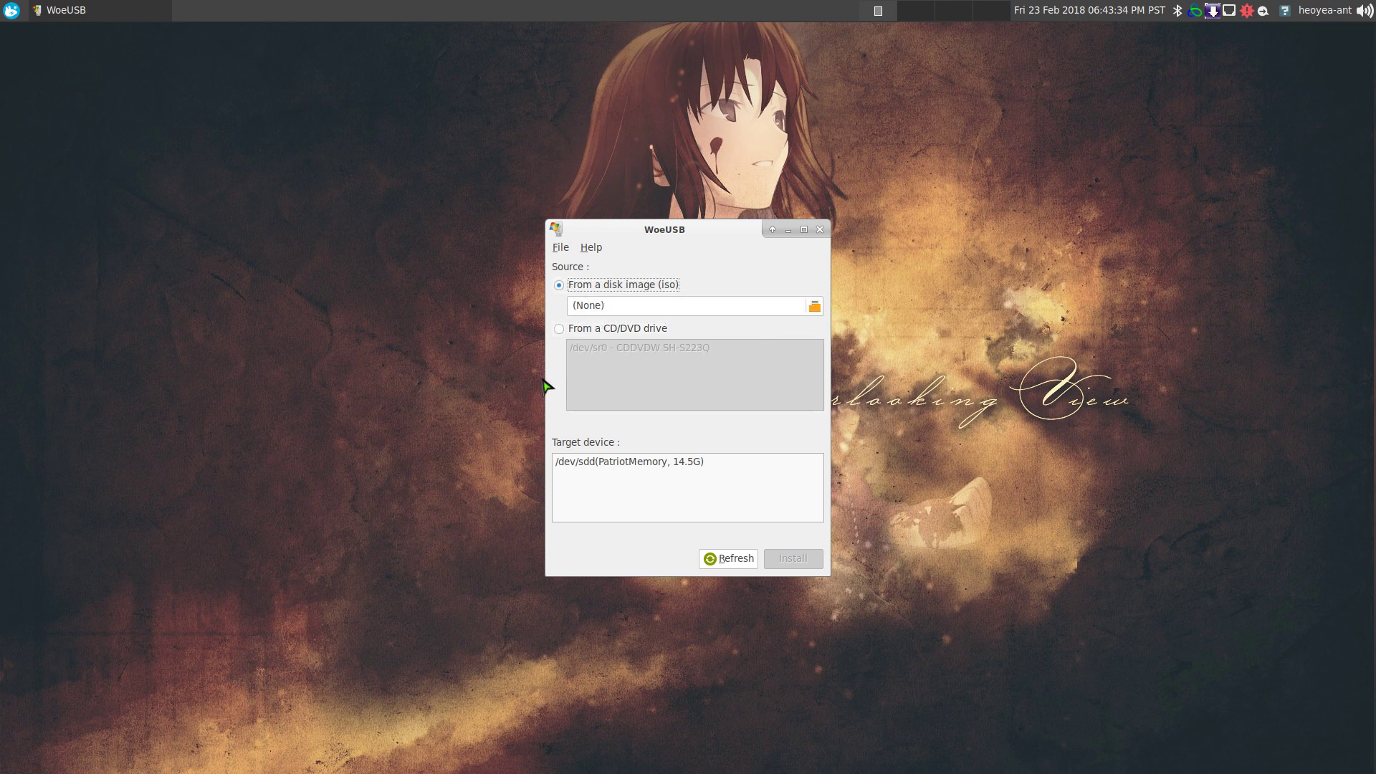
click(813, 307)
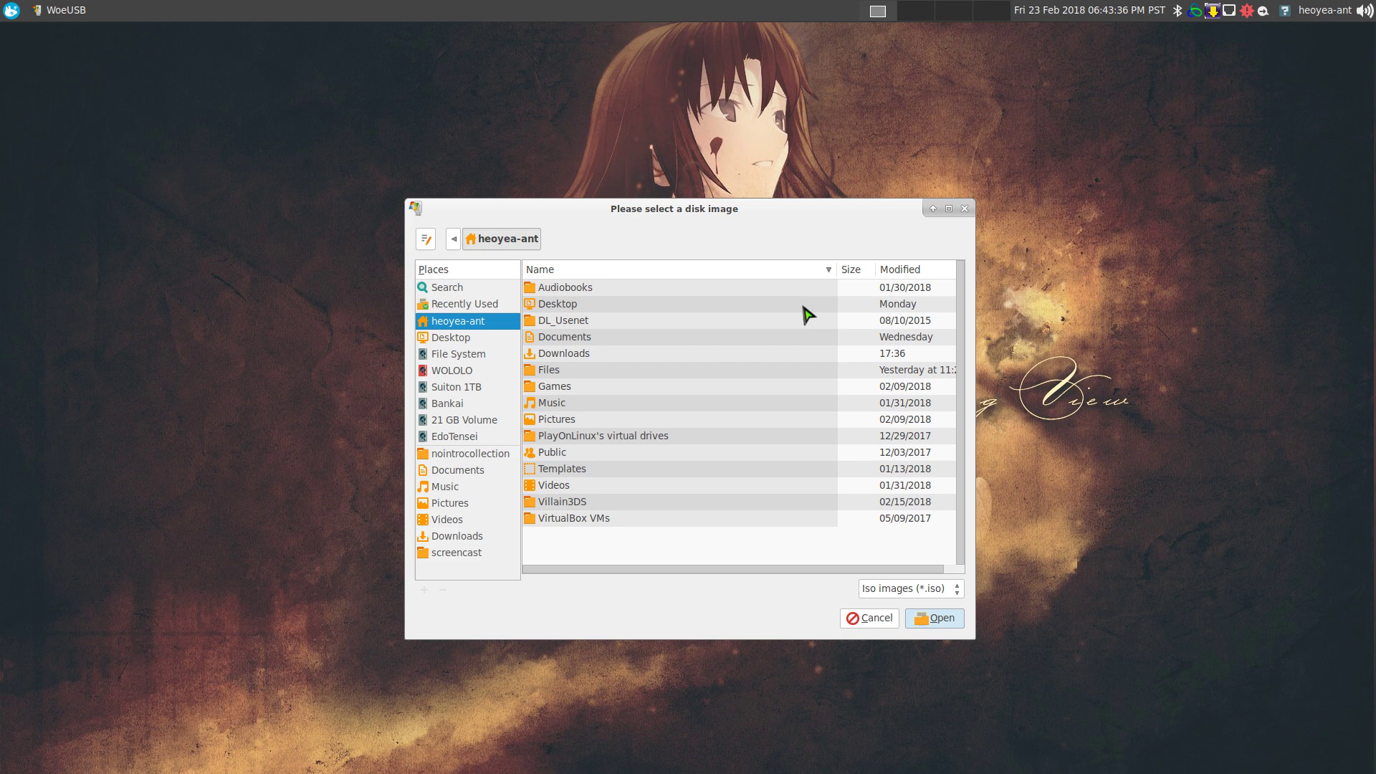
click(577, 374)
double_click(577, 375)
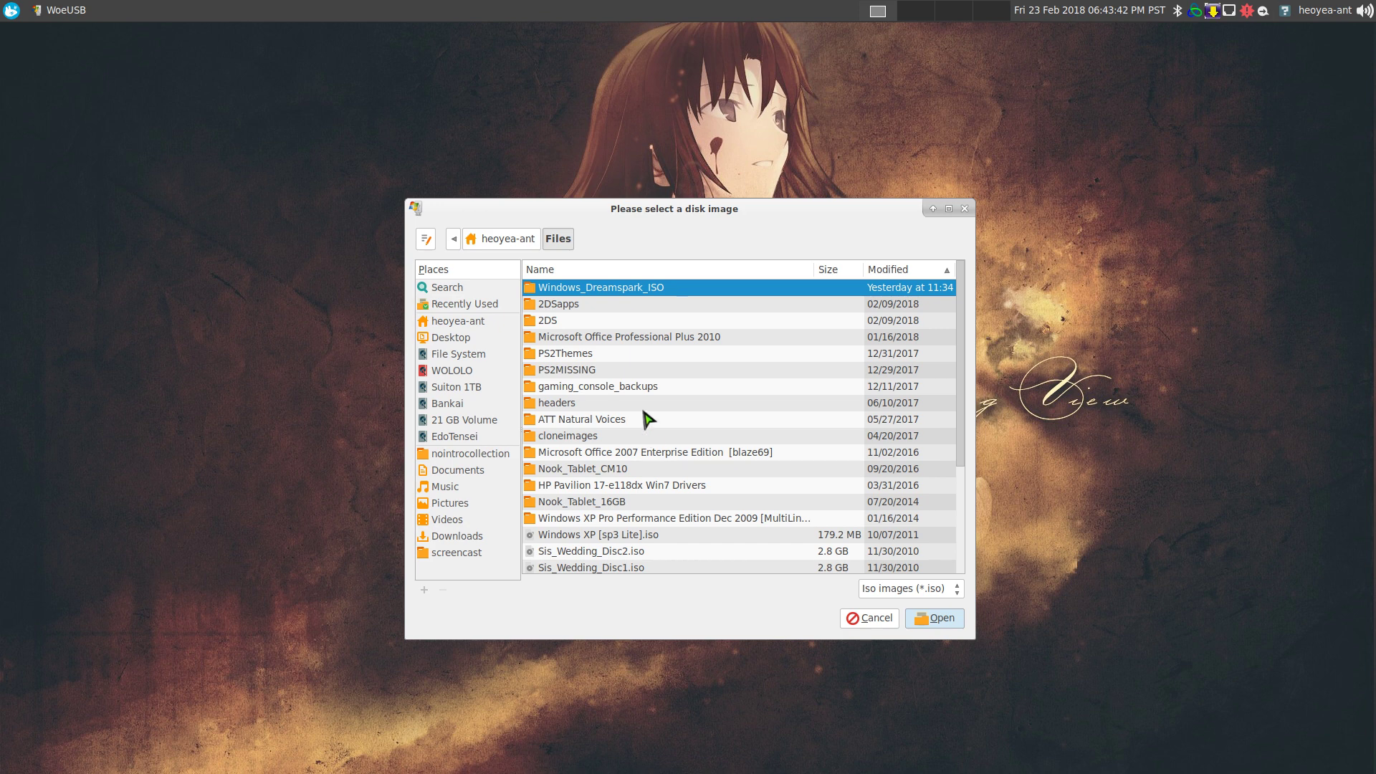
scroll(645, 418, down, 2)
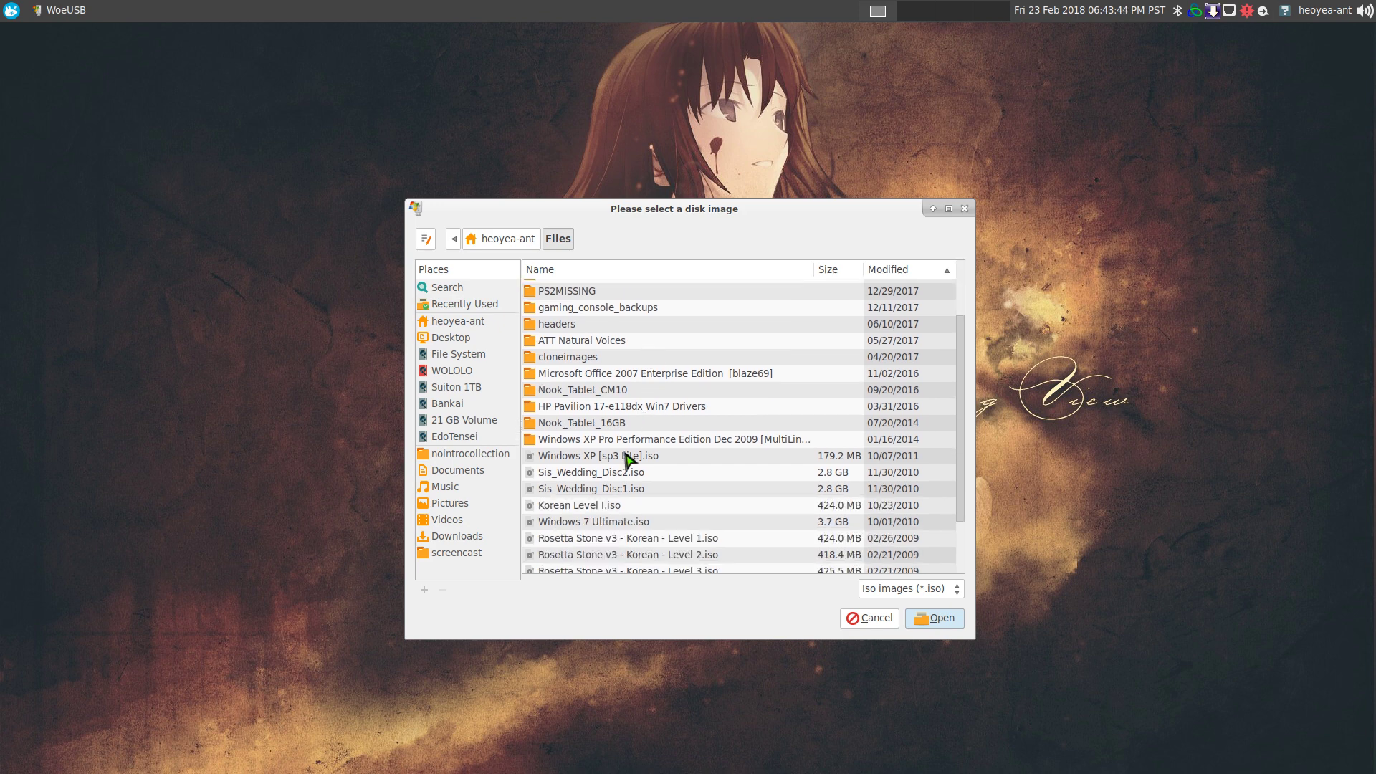
scroll(627, 459, up, 2)
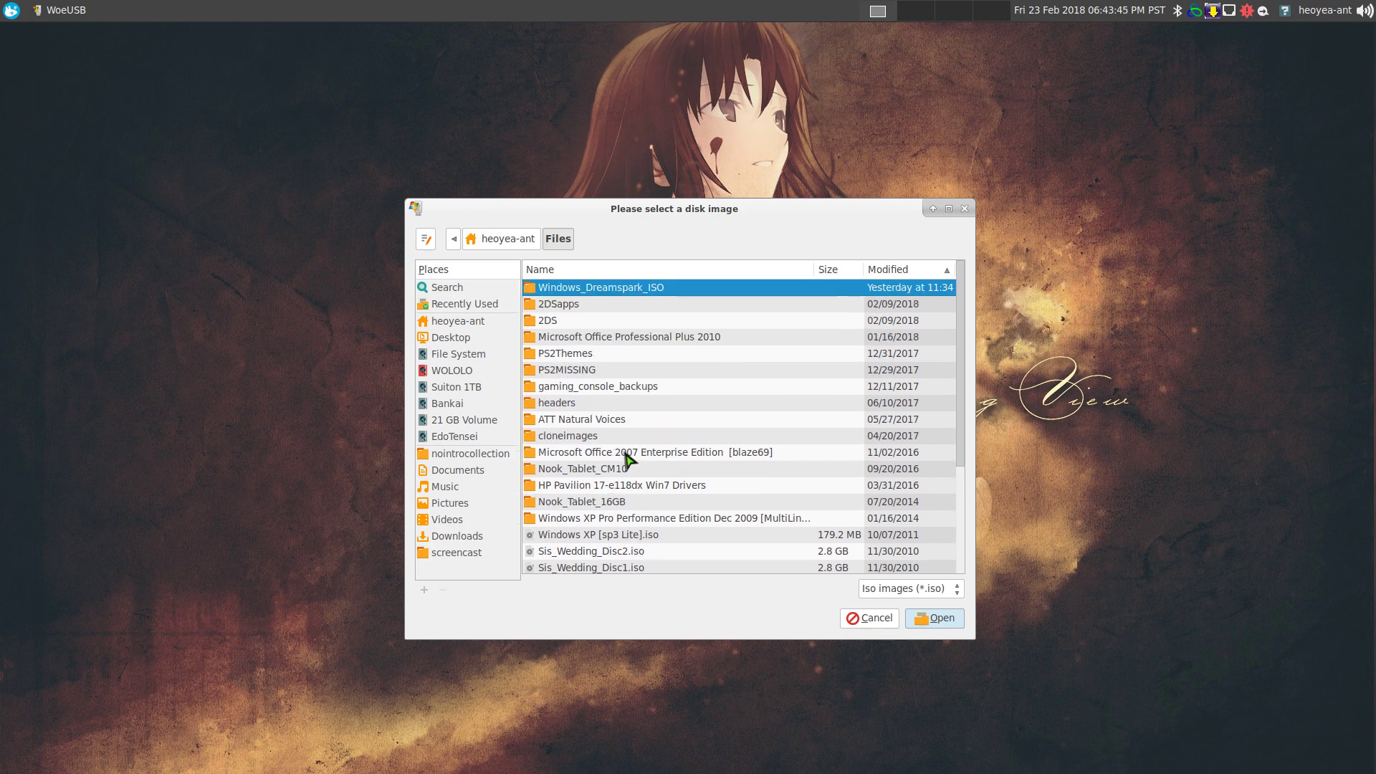
double_click(638, 291)
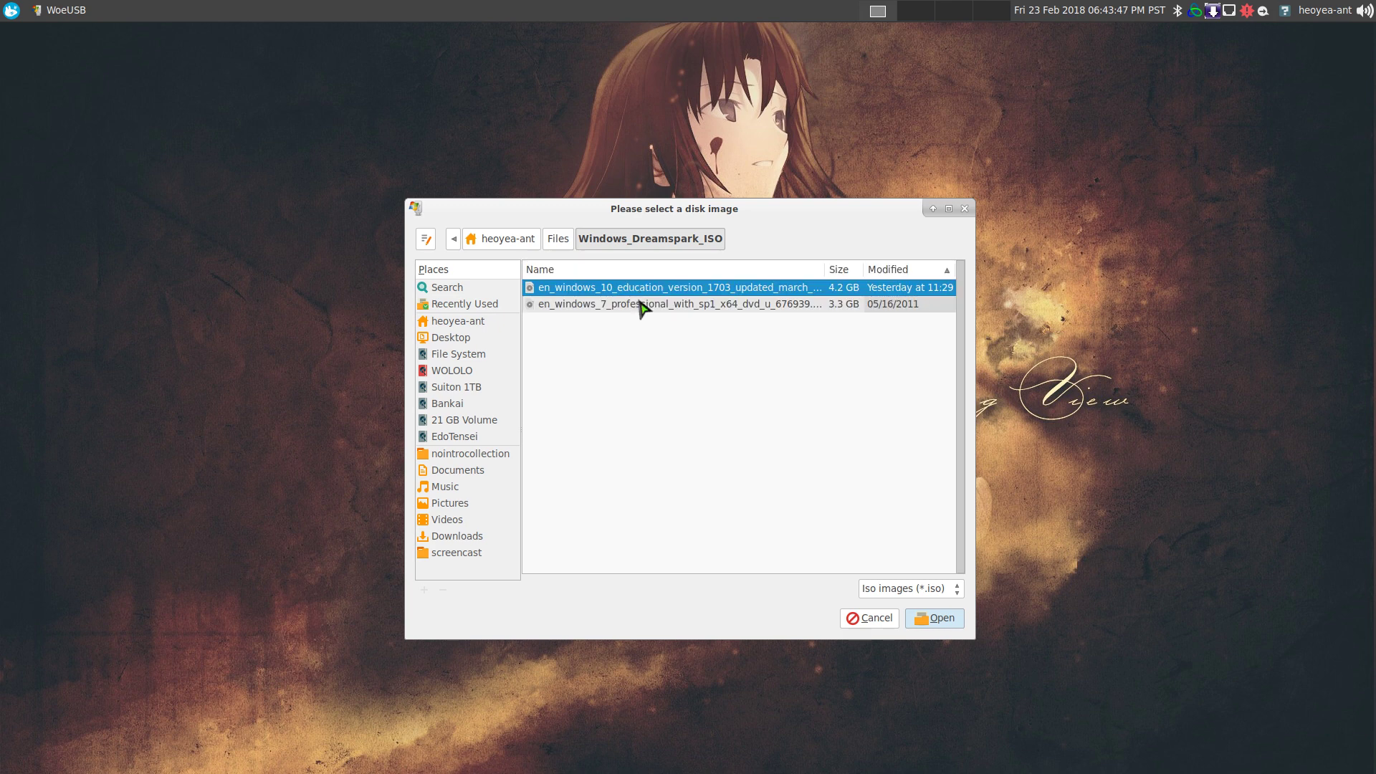
- Select the Windows 10 education ISO and /dev/sdd, try Install, cancel authentication, dismiss the failure
double_click(738, 288)
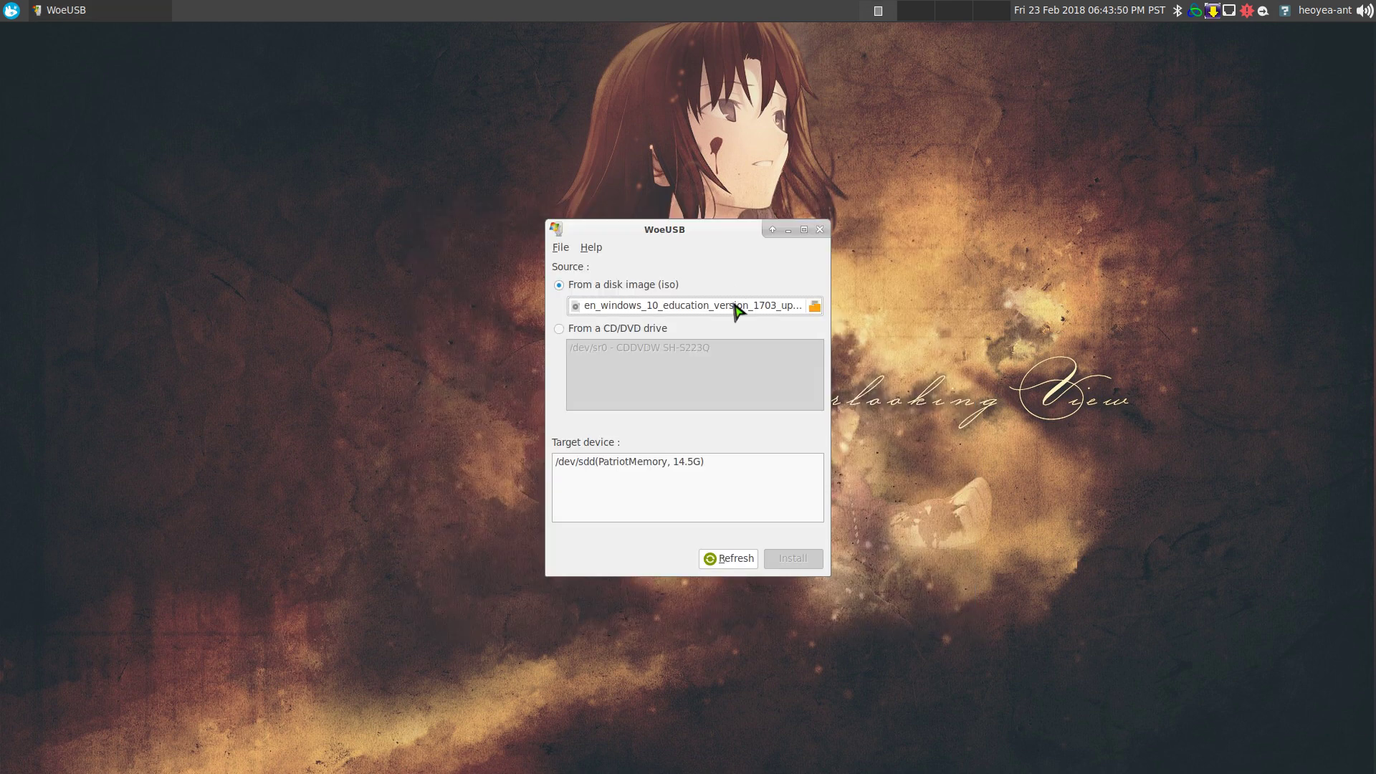
click(666, 467)
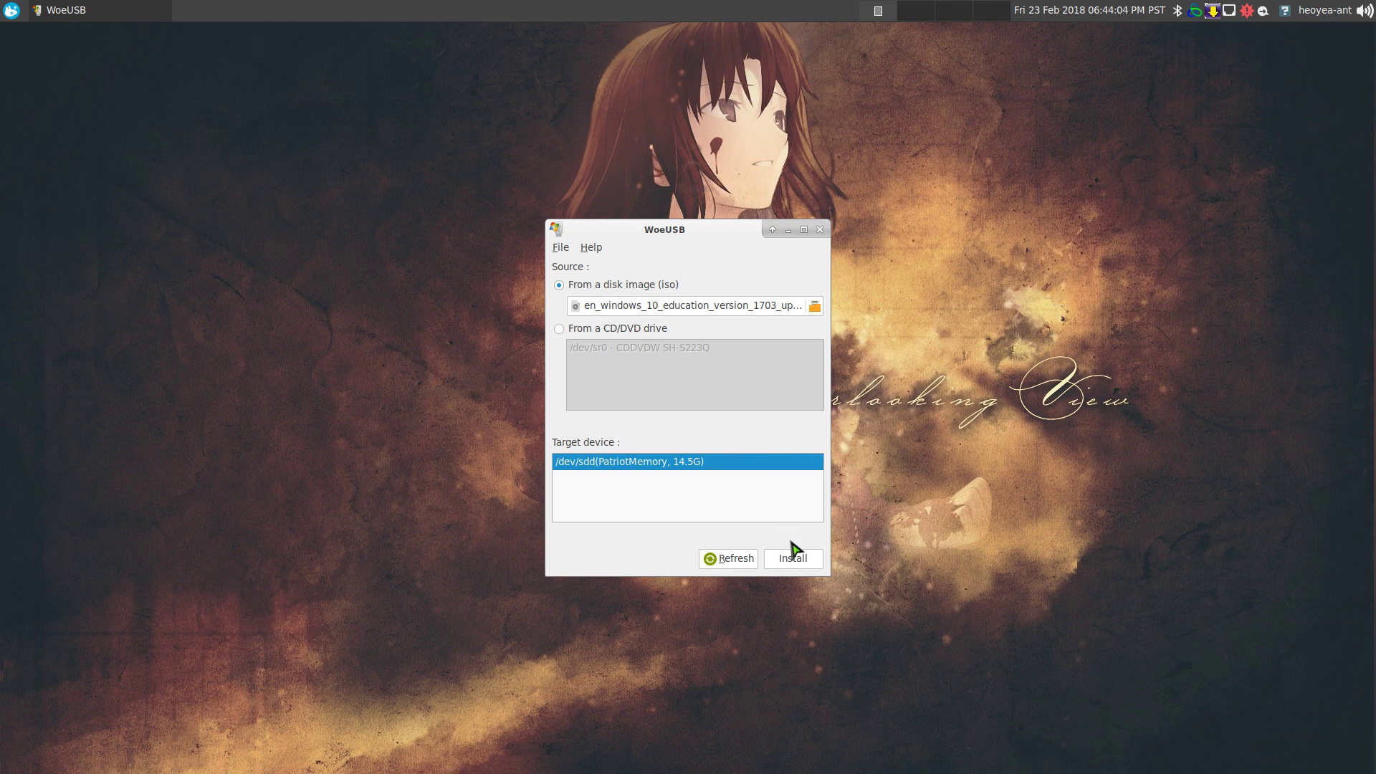
click(794, 565)
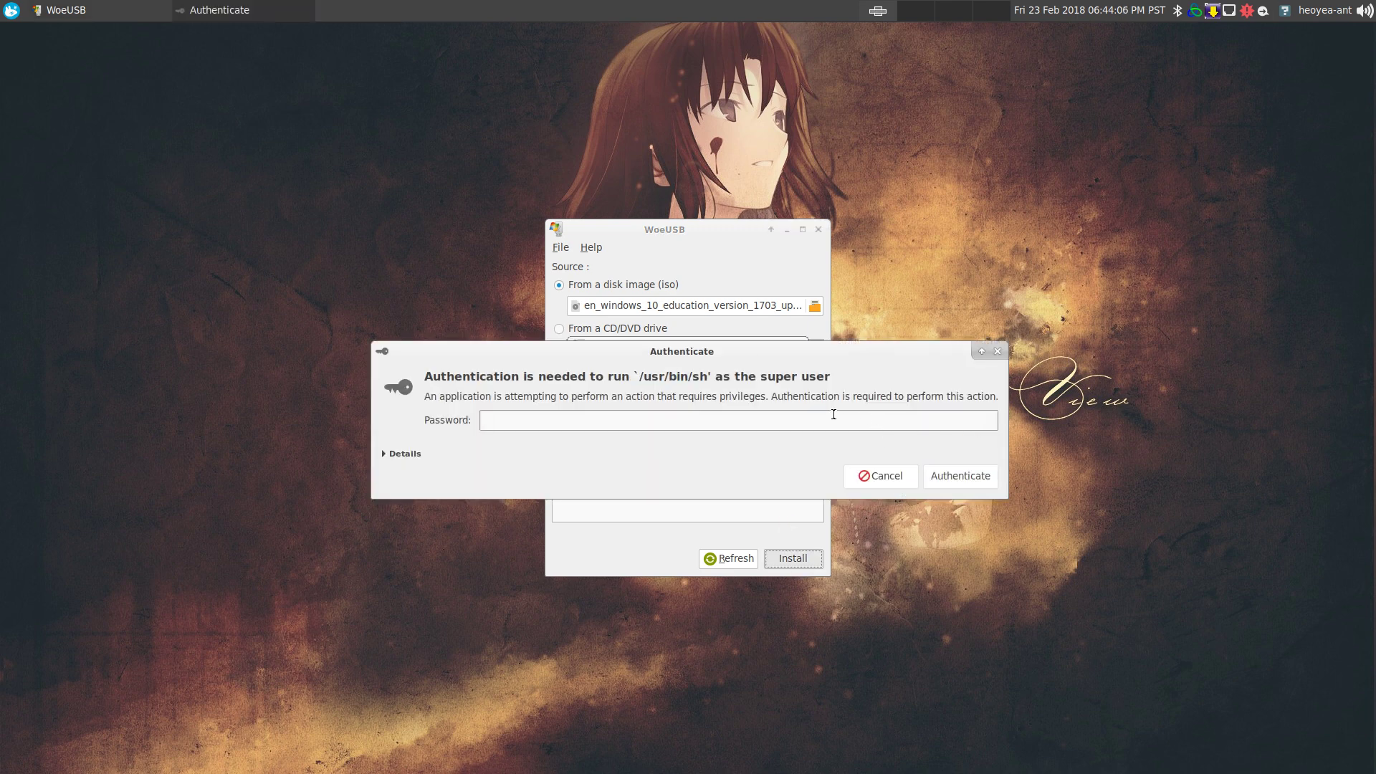
click(893, 478)
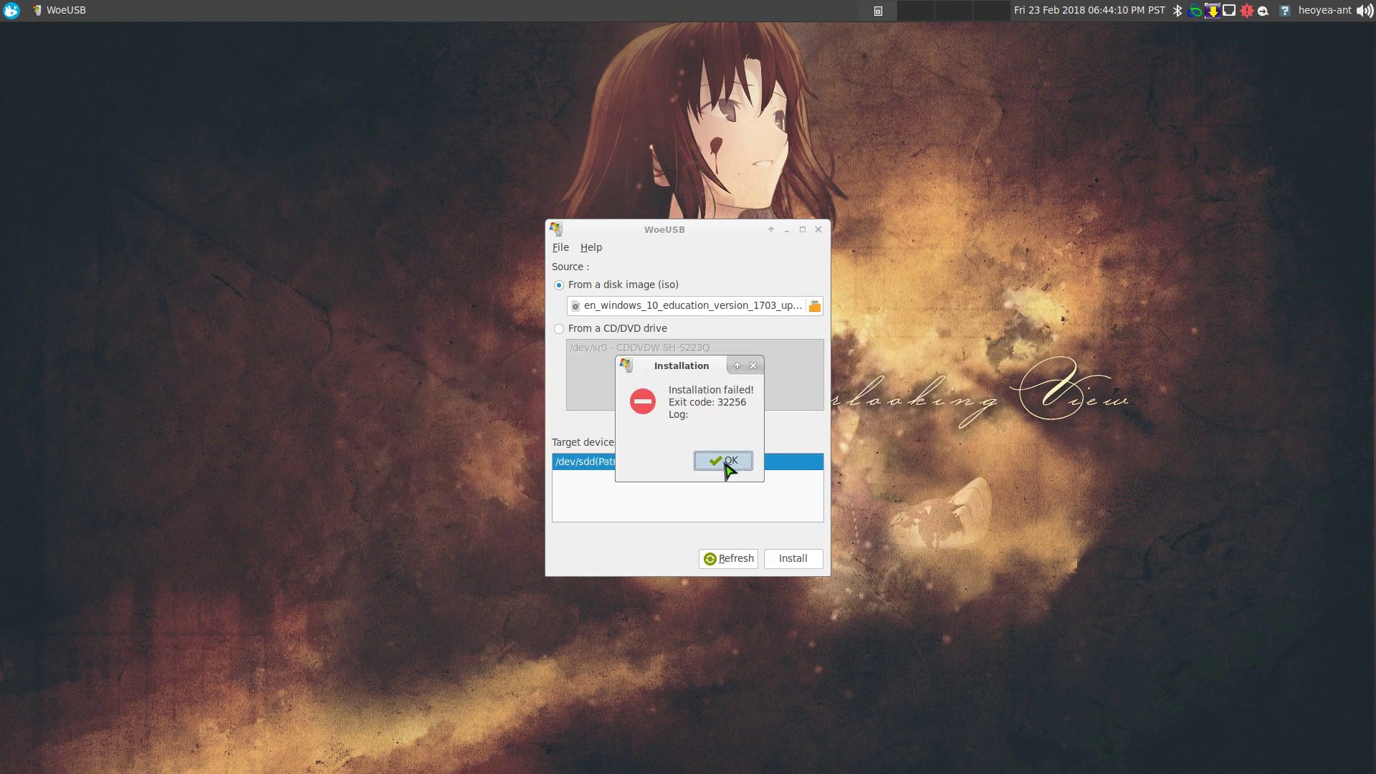
click(725, 465)
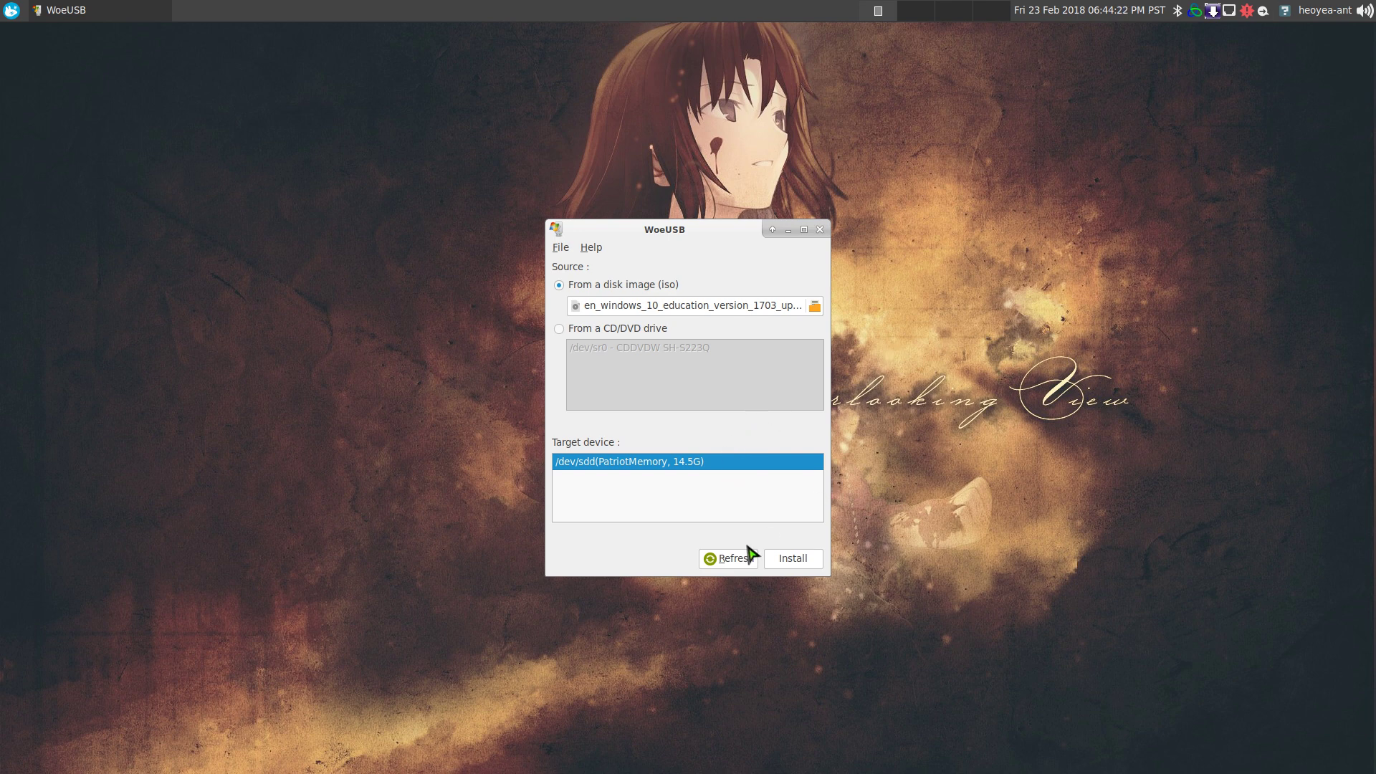
- Close WoeUSB and open the woeusb manual page in the terminal's shell session
click(820, 231)
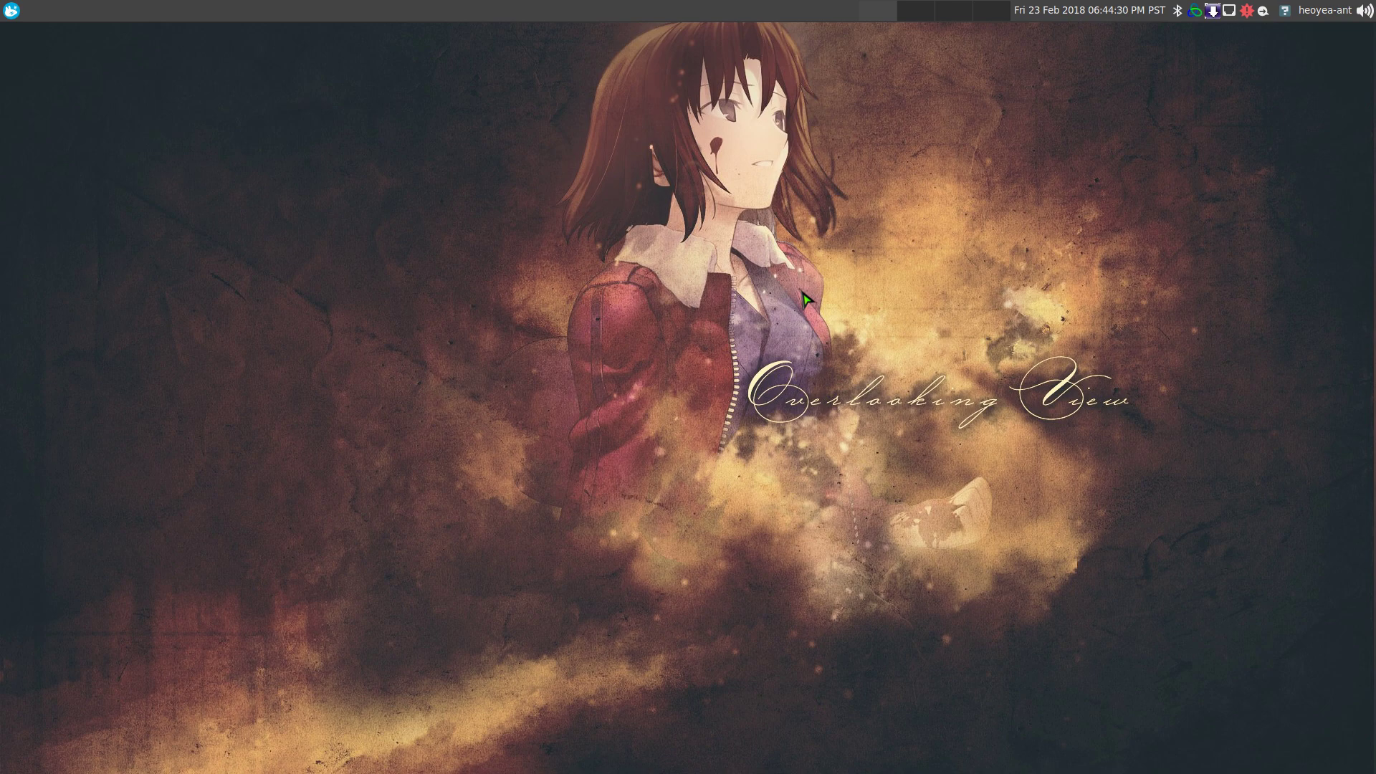
key(alt+Tab)
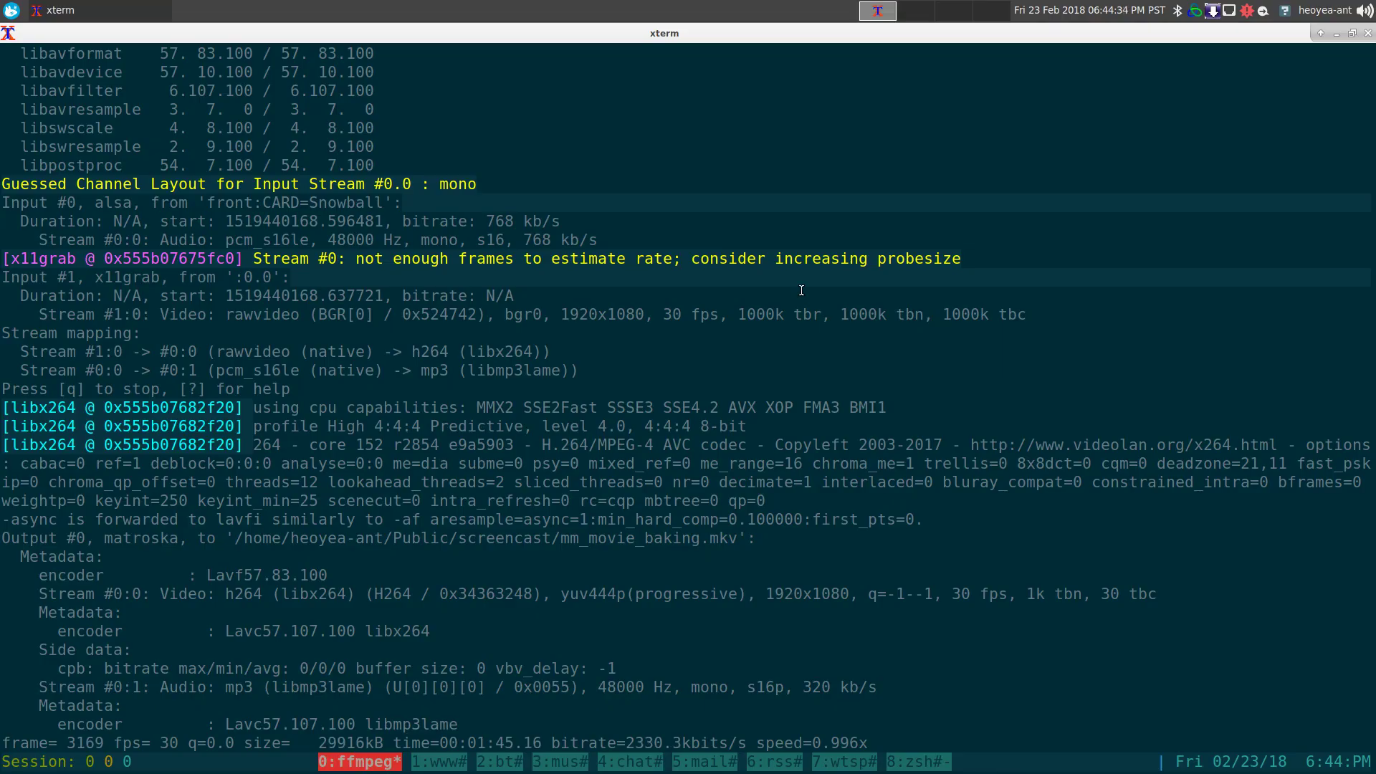
key(ctrl+b)
key(8)
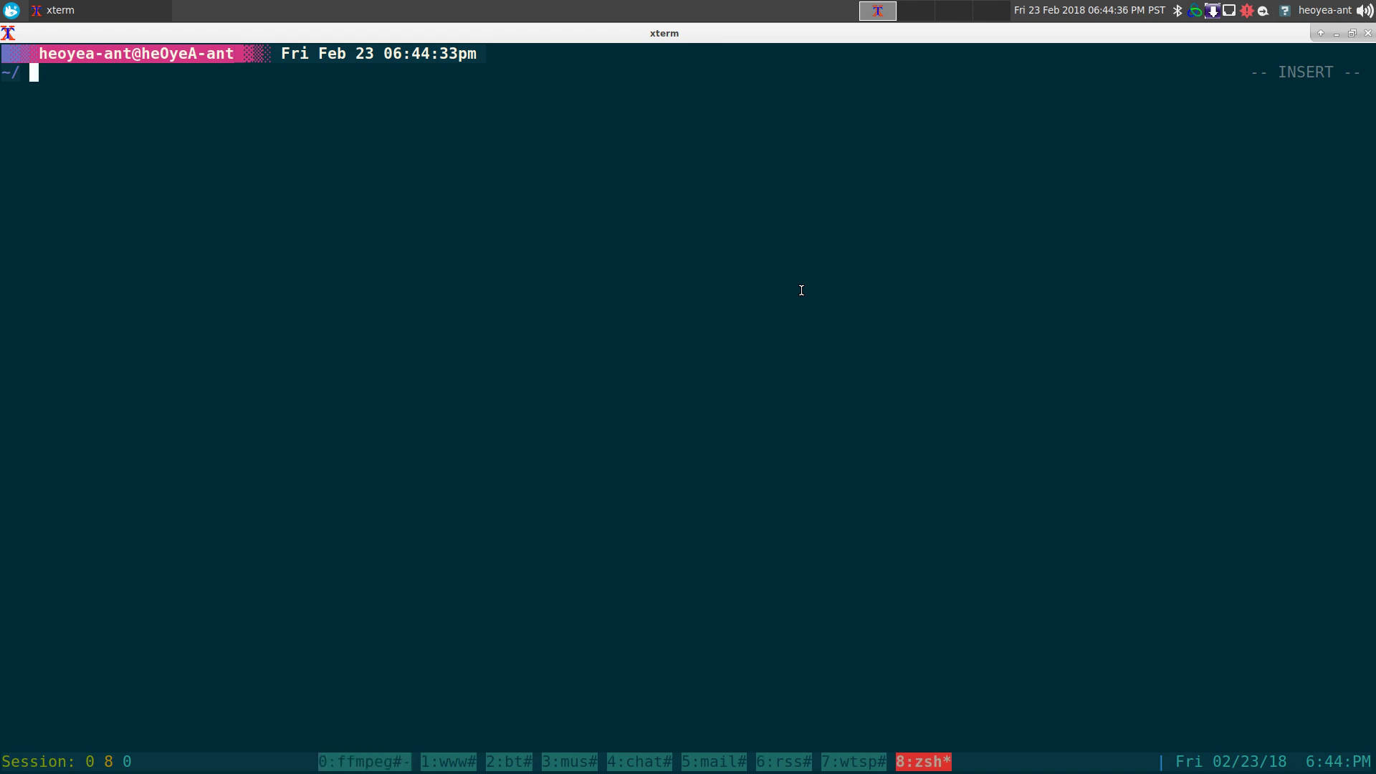
text(man woeusb)
key(Return)
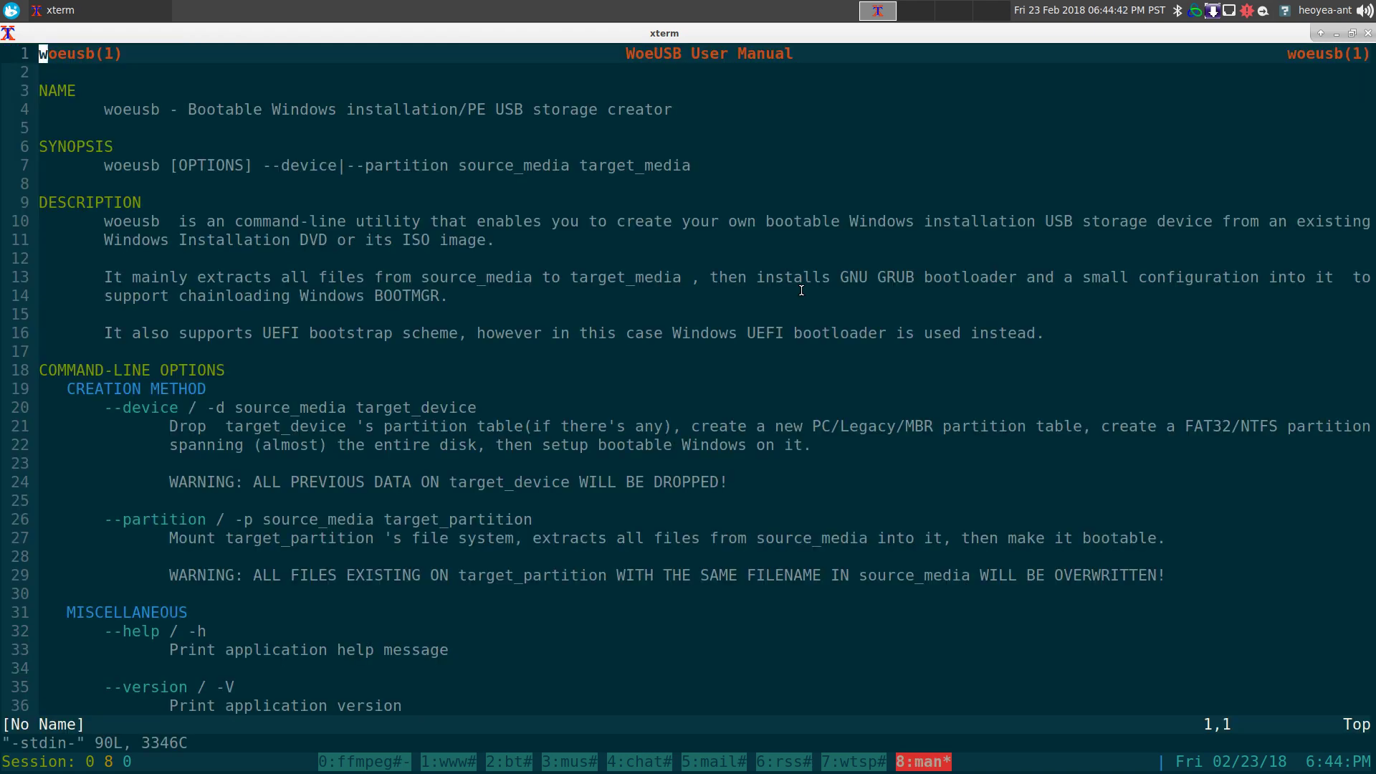
- Search the manual for 'example' to reach the EXAMPLES section
key(j)
key(j)
key(j)
key(shift+v)
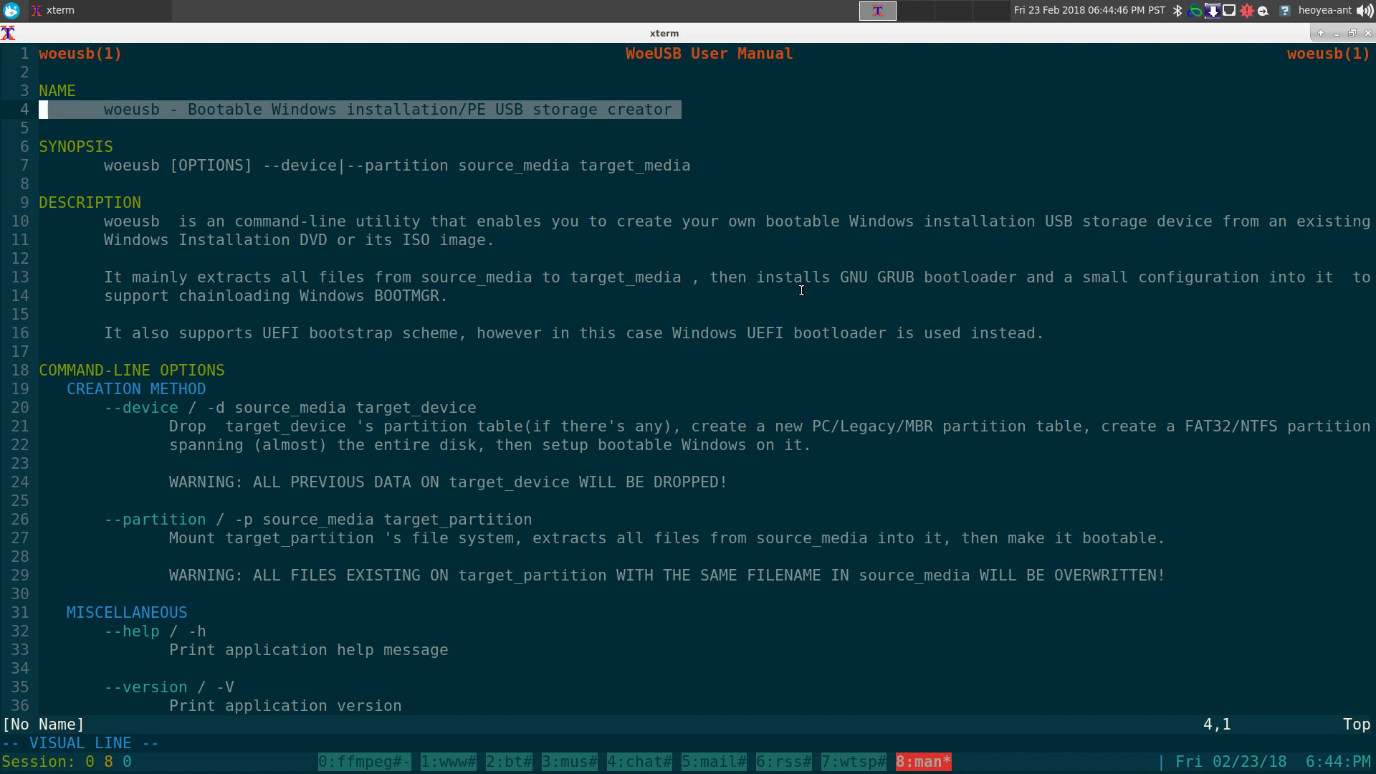
key(Escape)
key(j)
key(j)
key(j)
key(j)
key(j)
key(j)
key(j)
key(j)
key(j)
key(j)
key(j)
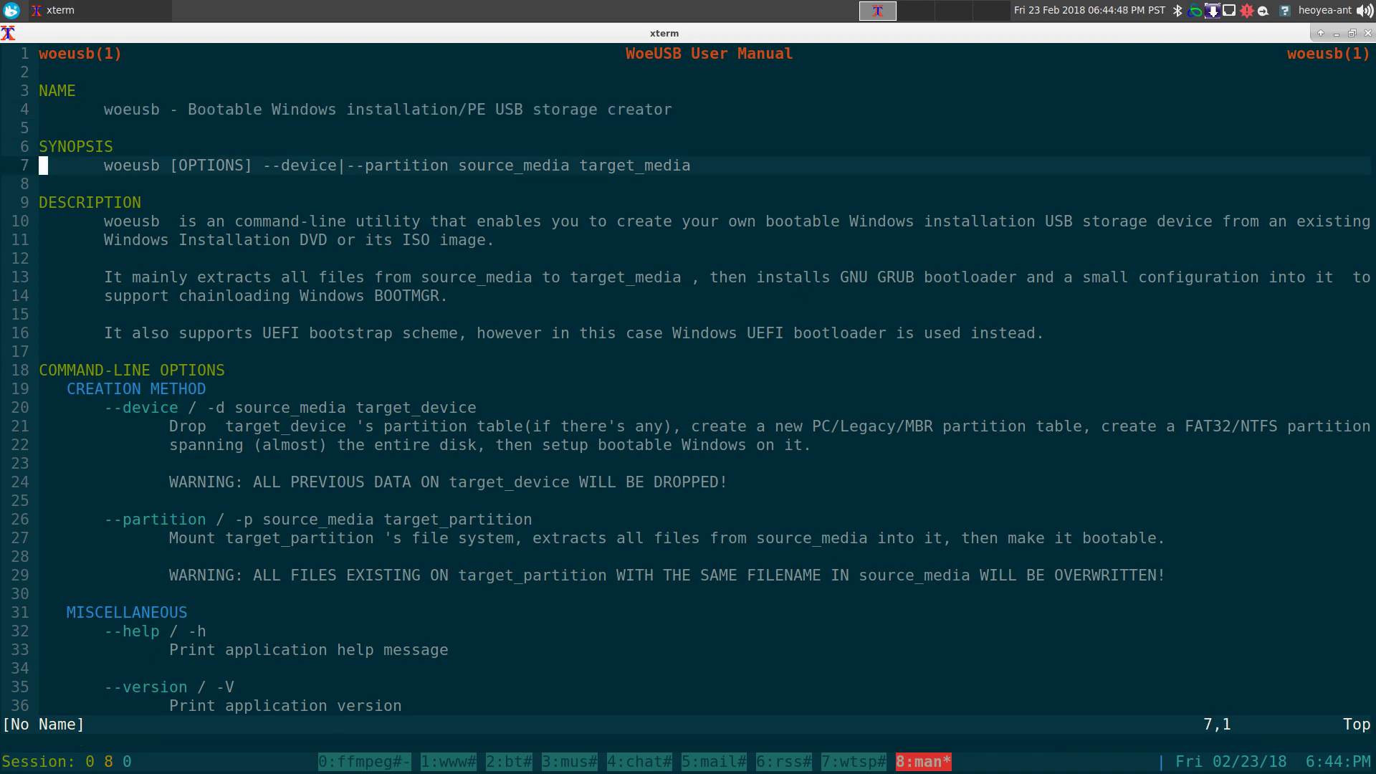
key(j)
key(j)
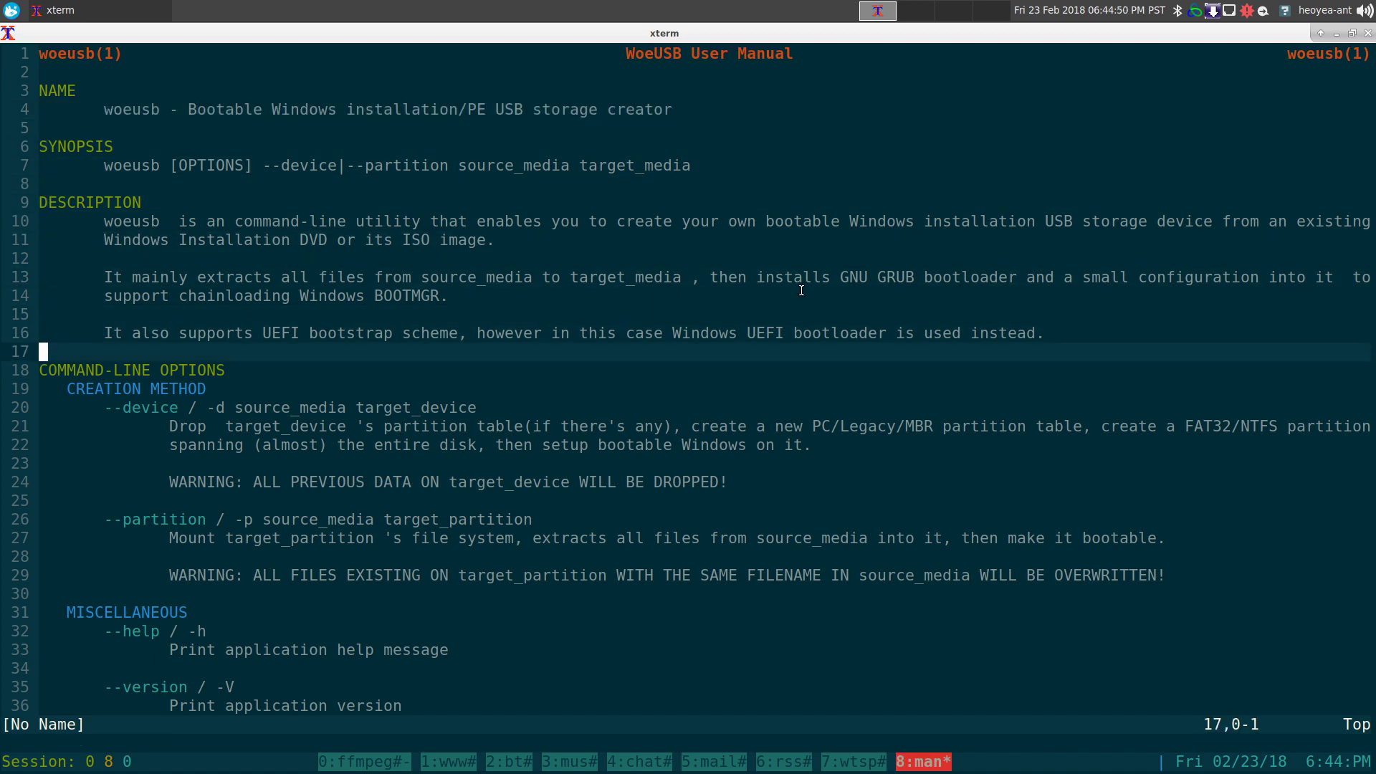
text(/examl)
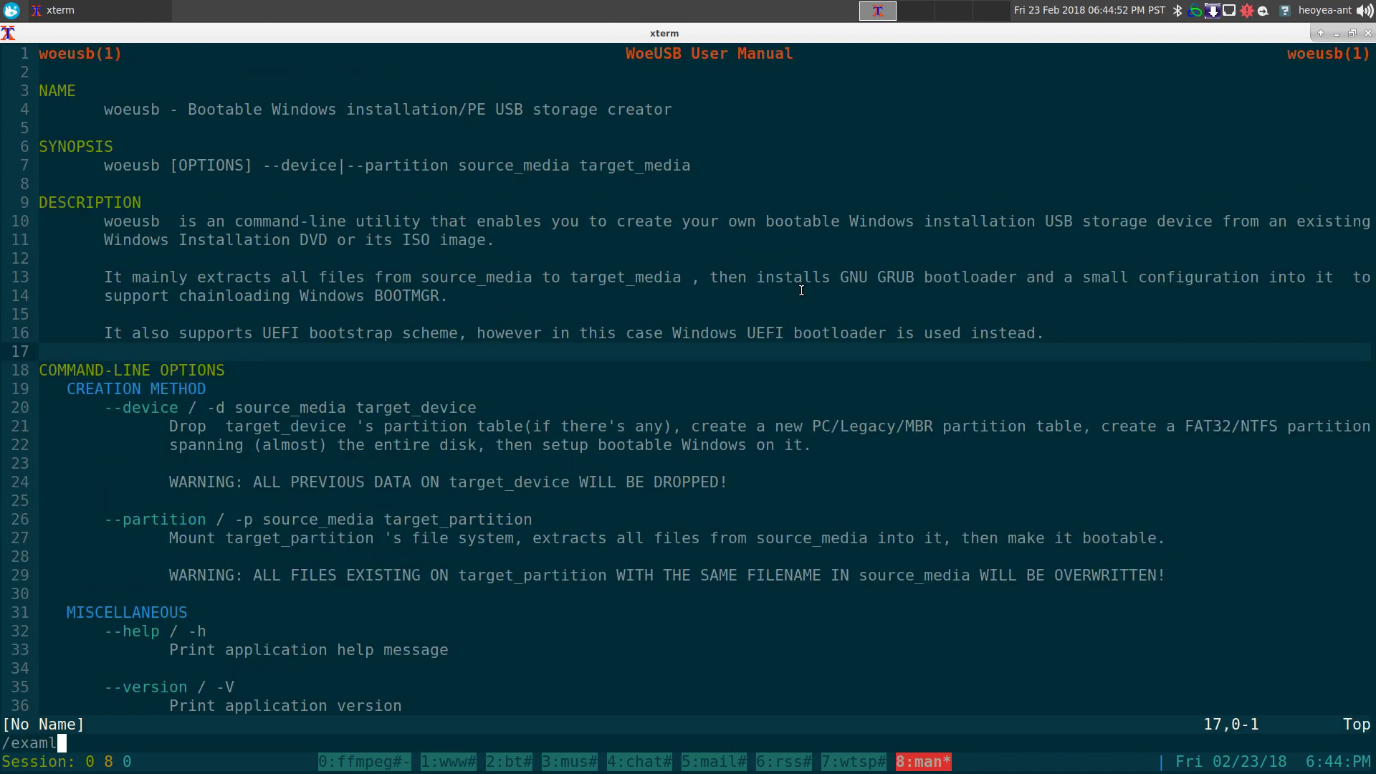
key(BackSpace)
text(ple)
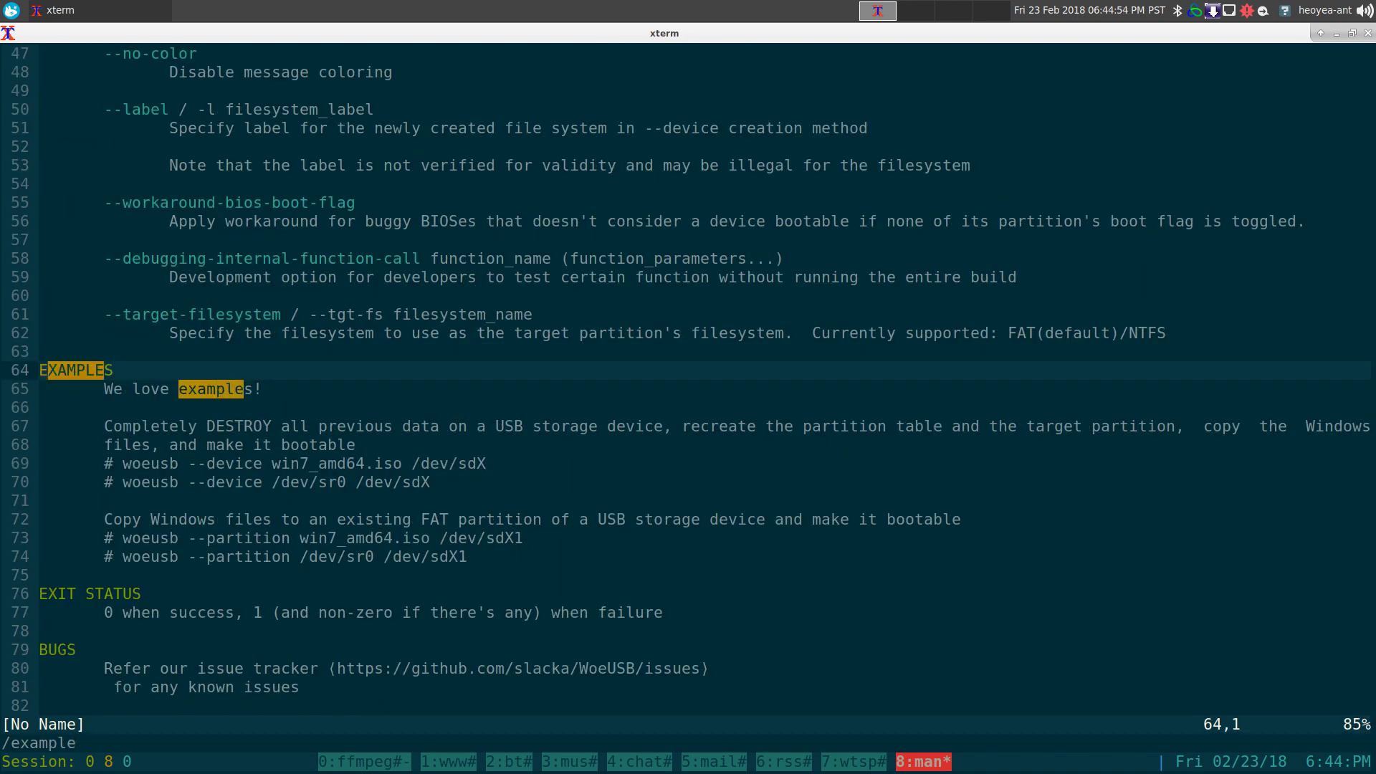
key(Return)
key(j)
key(j)
key(j)
key(j)
key(j)
key(j)
key(j)
key(j)
key(j)
key(j)
key(j)
key(j)
key(j)
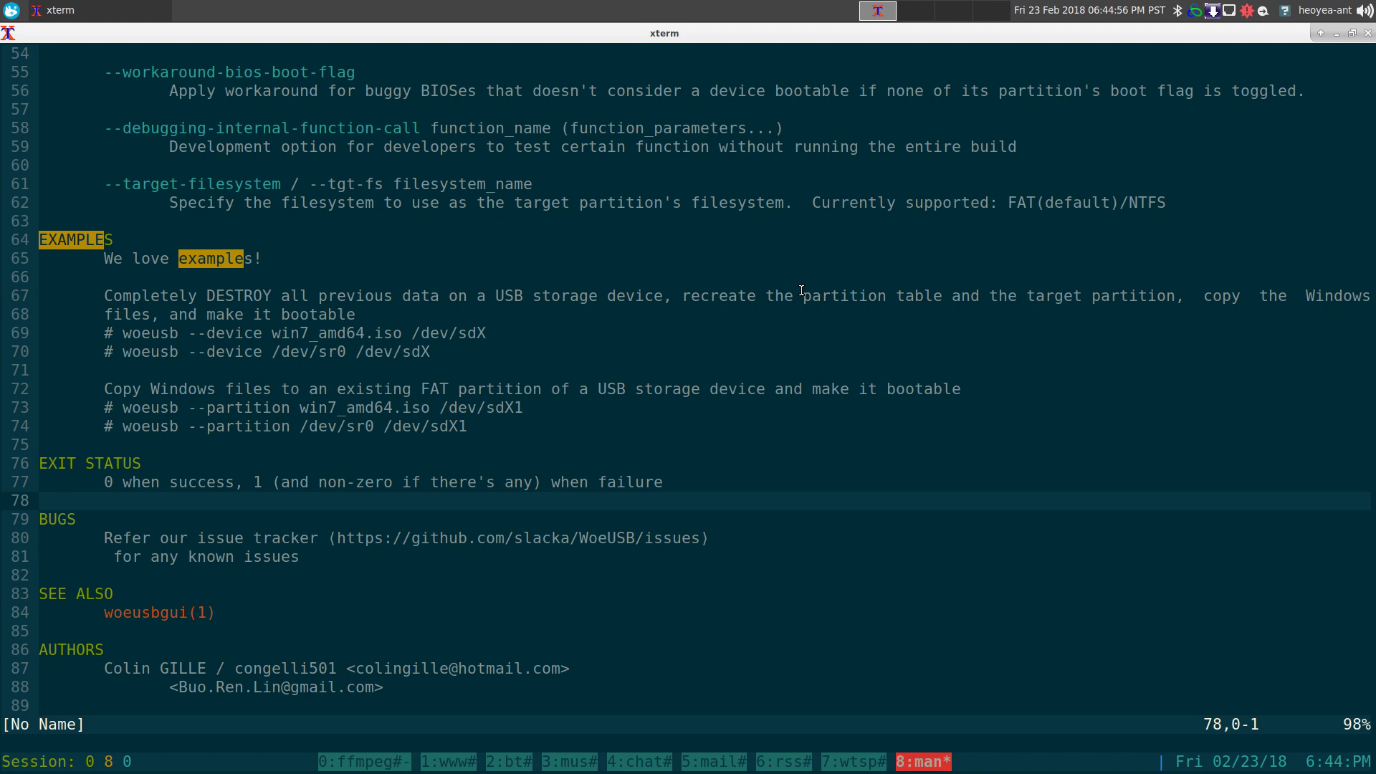
key(k)
key(k)
key(k)
key(k)
key(k)
key(k)
key(k)
key(k)
key(k)
key(k)
key(j)
- Yank the win7_amd64.iso and /dev/sr0 example lines, then split a shell pane below
key(shift+v)
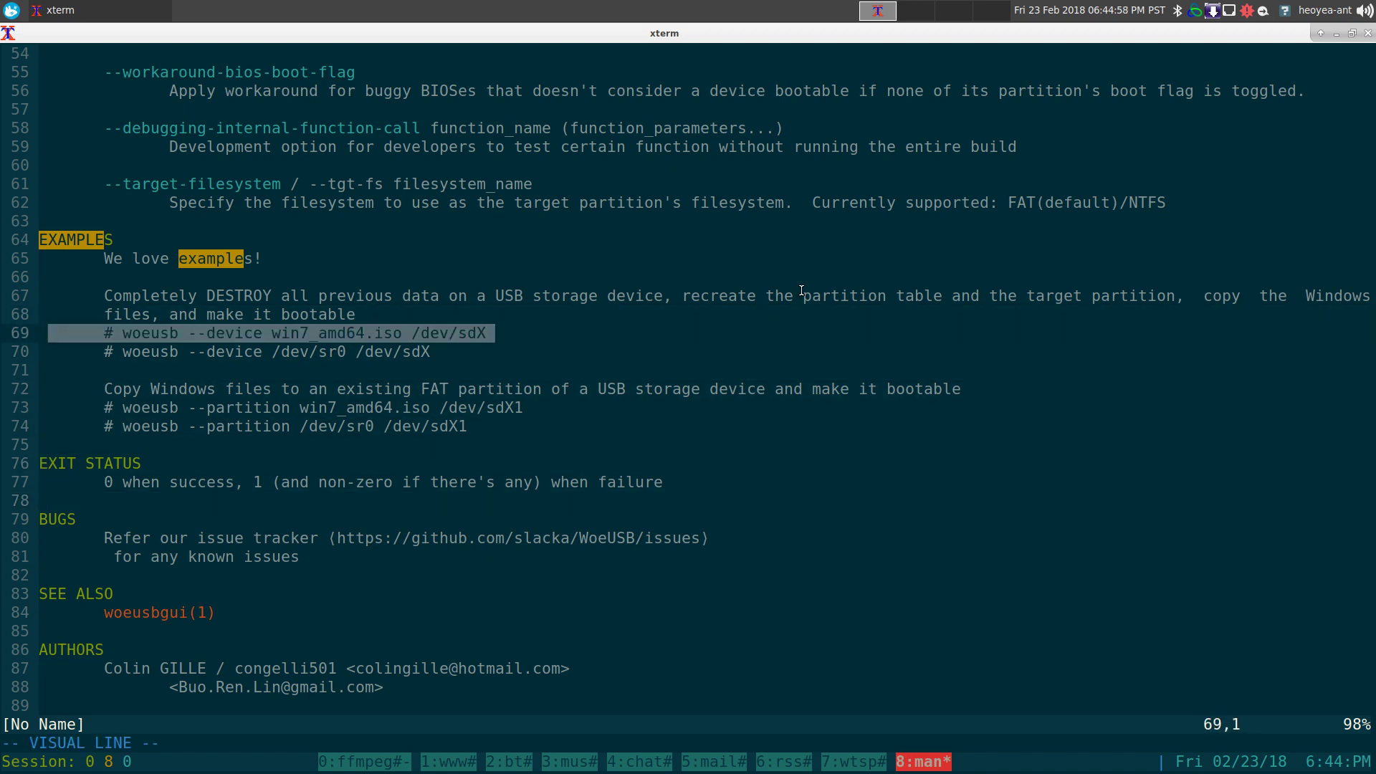
key(y)
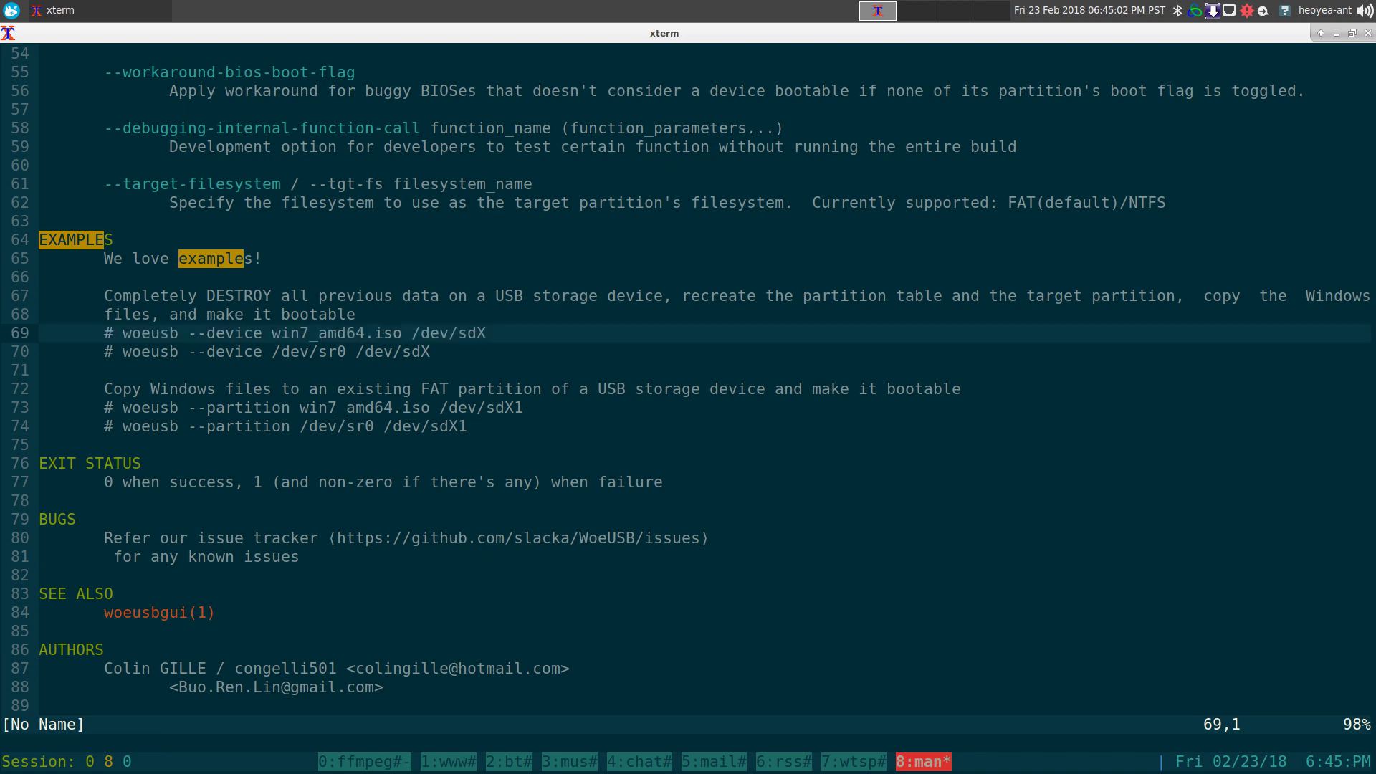
key(j)
key(shift+v)
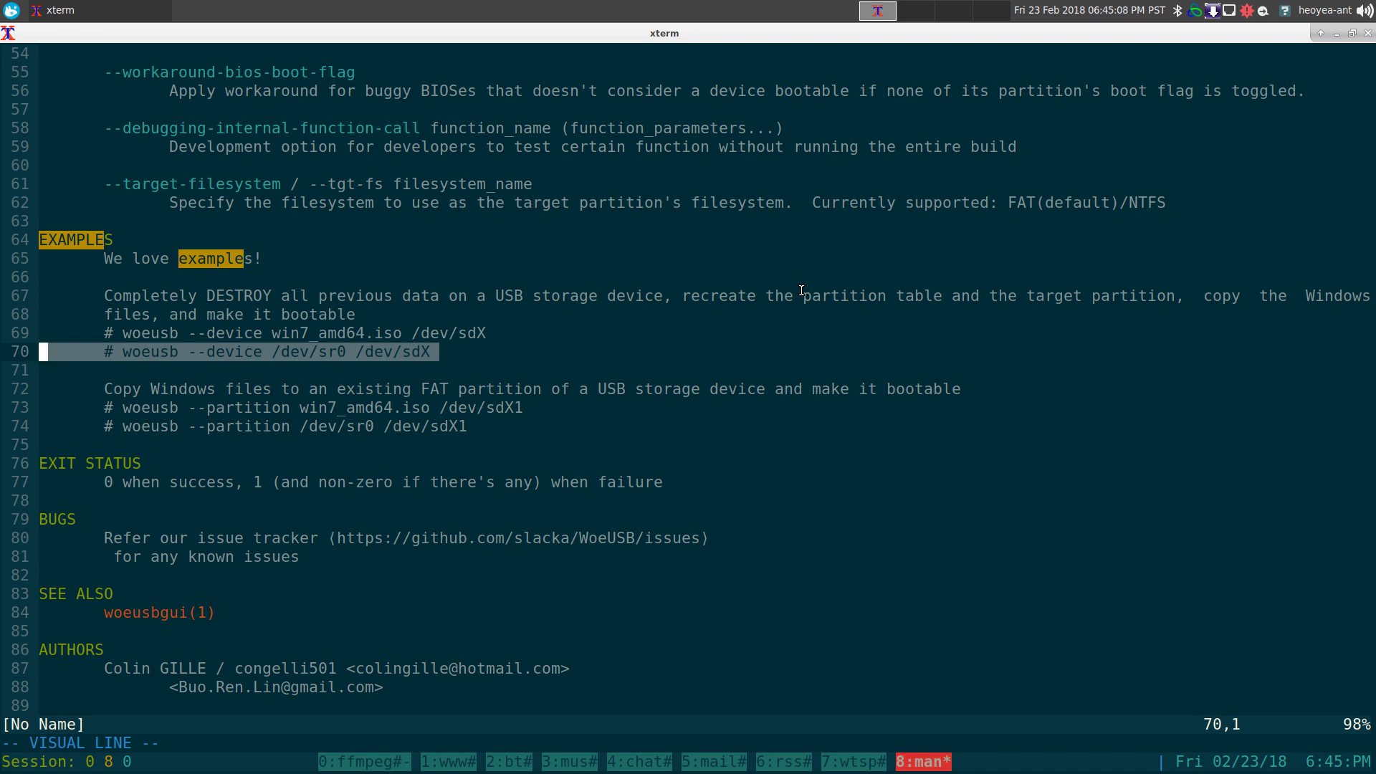
key(y)
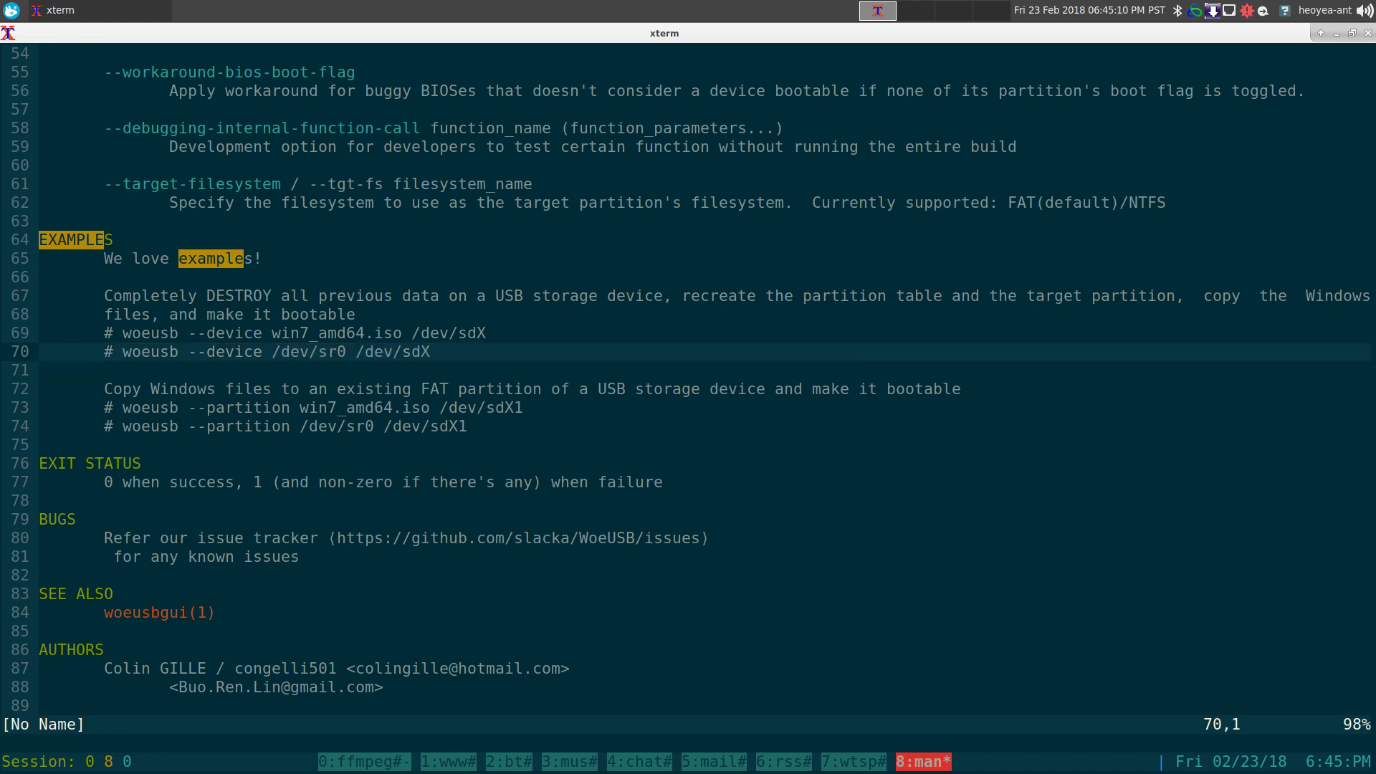
key(ctrl+b)
key(quotedbl)
- Change to ~/Files/Windows_Dreamspark_ISO, clear the pane and list its ISO files with lst
text(cd)
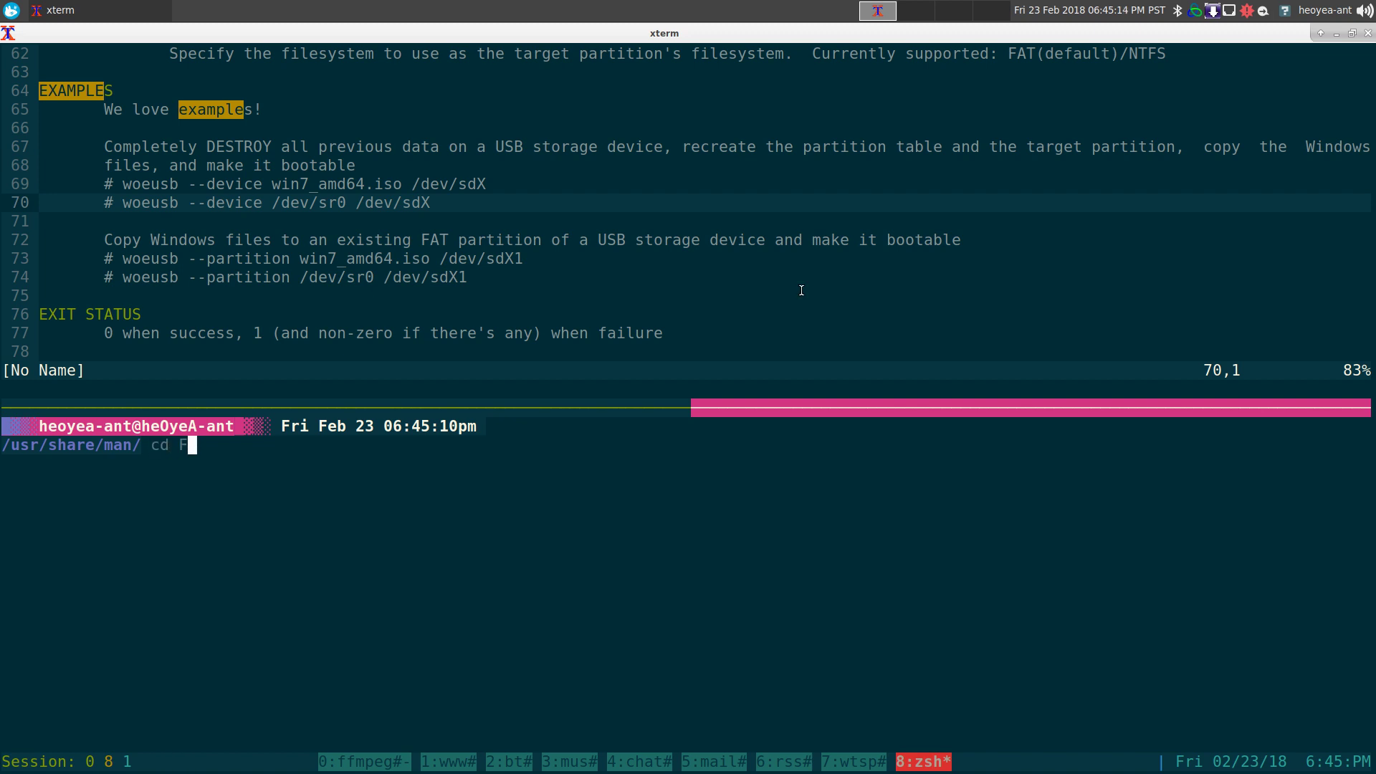
key(Return)
text(cd F)
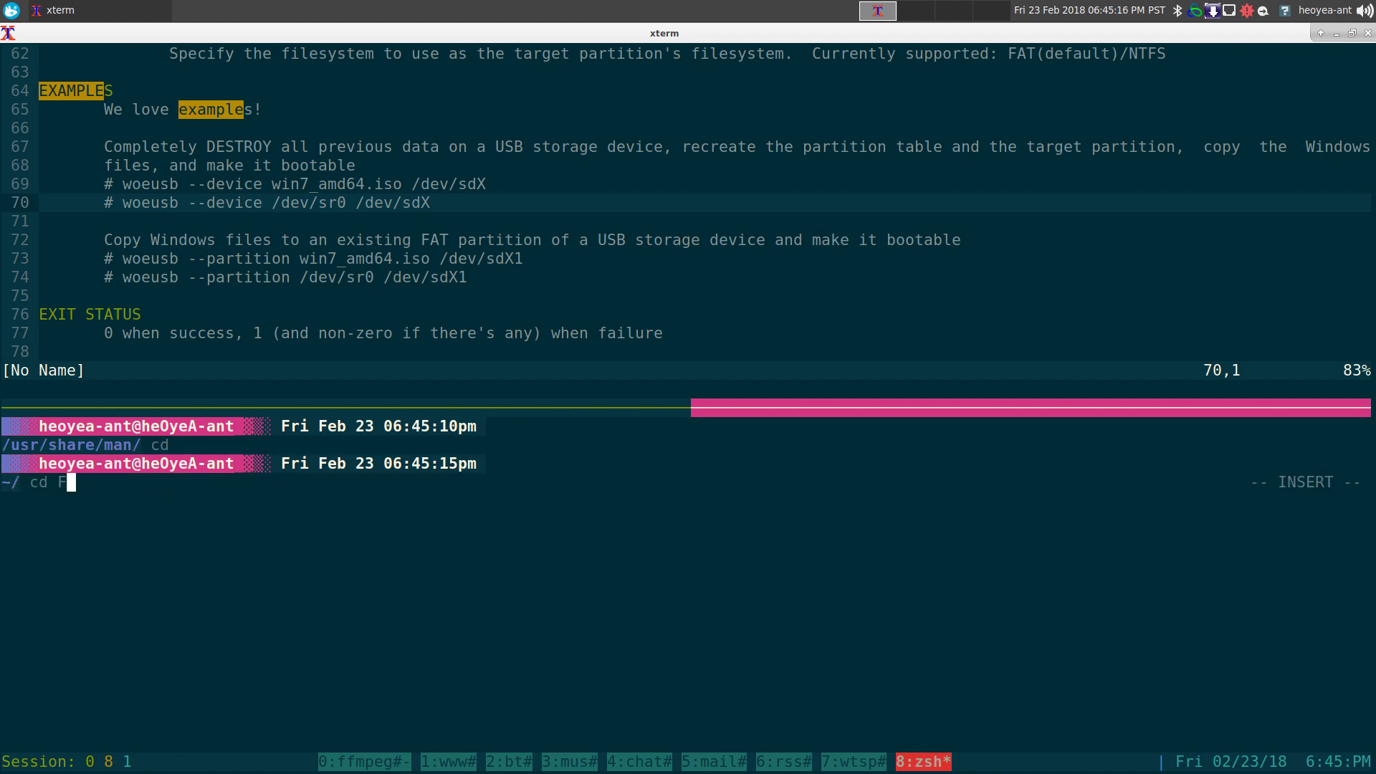
text(iles/Windows)
key(Tab)
key(Tab)
key(Return)
key(Return)
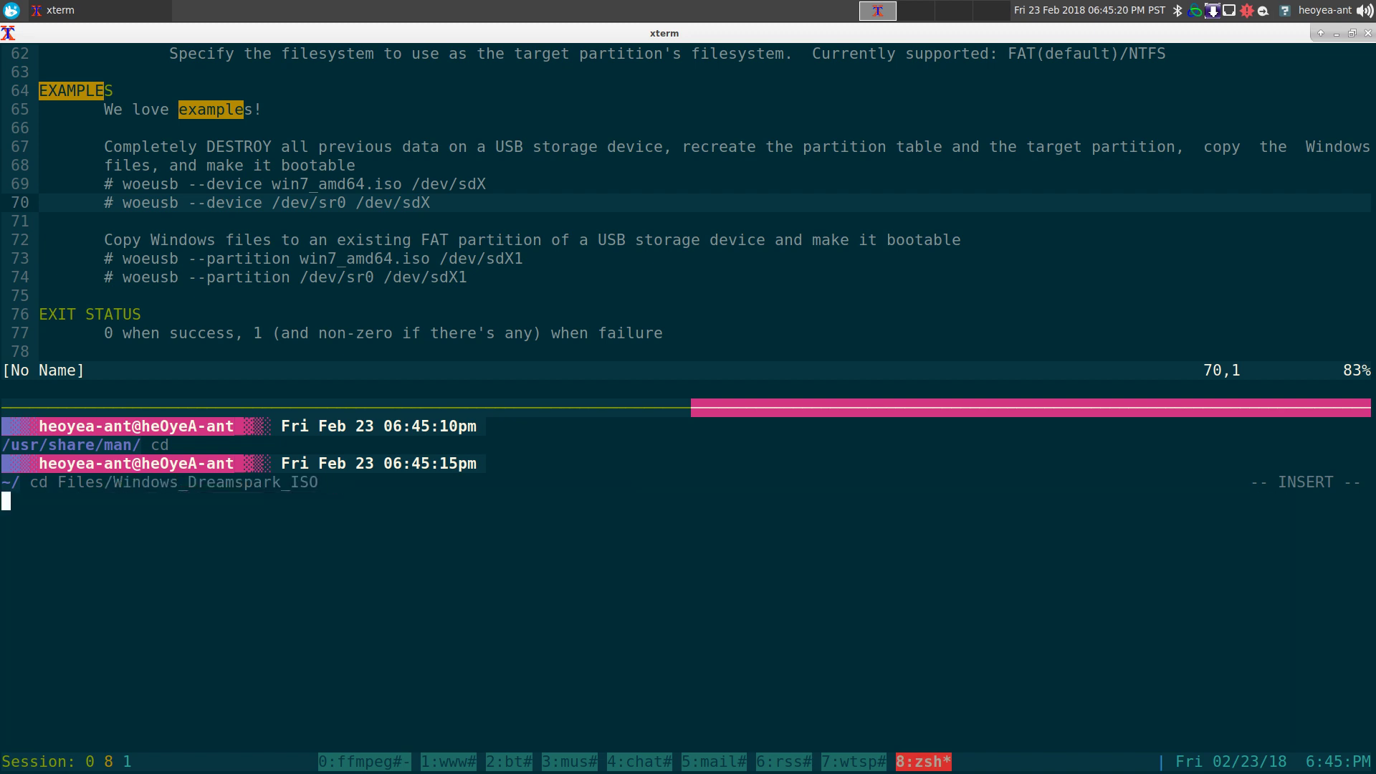
key(ctrl+l)
text(lst)
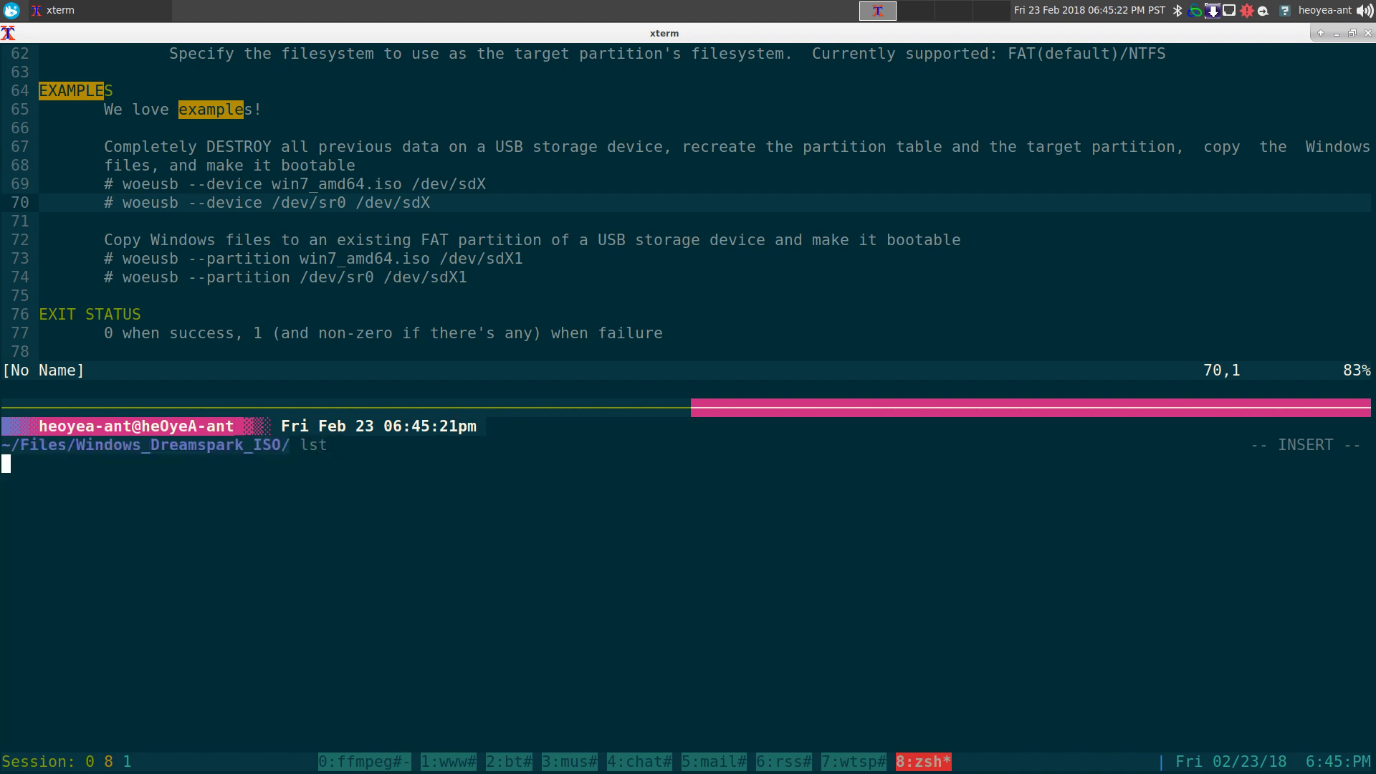
key(Return)
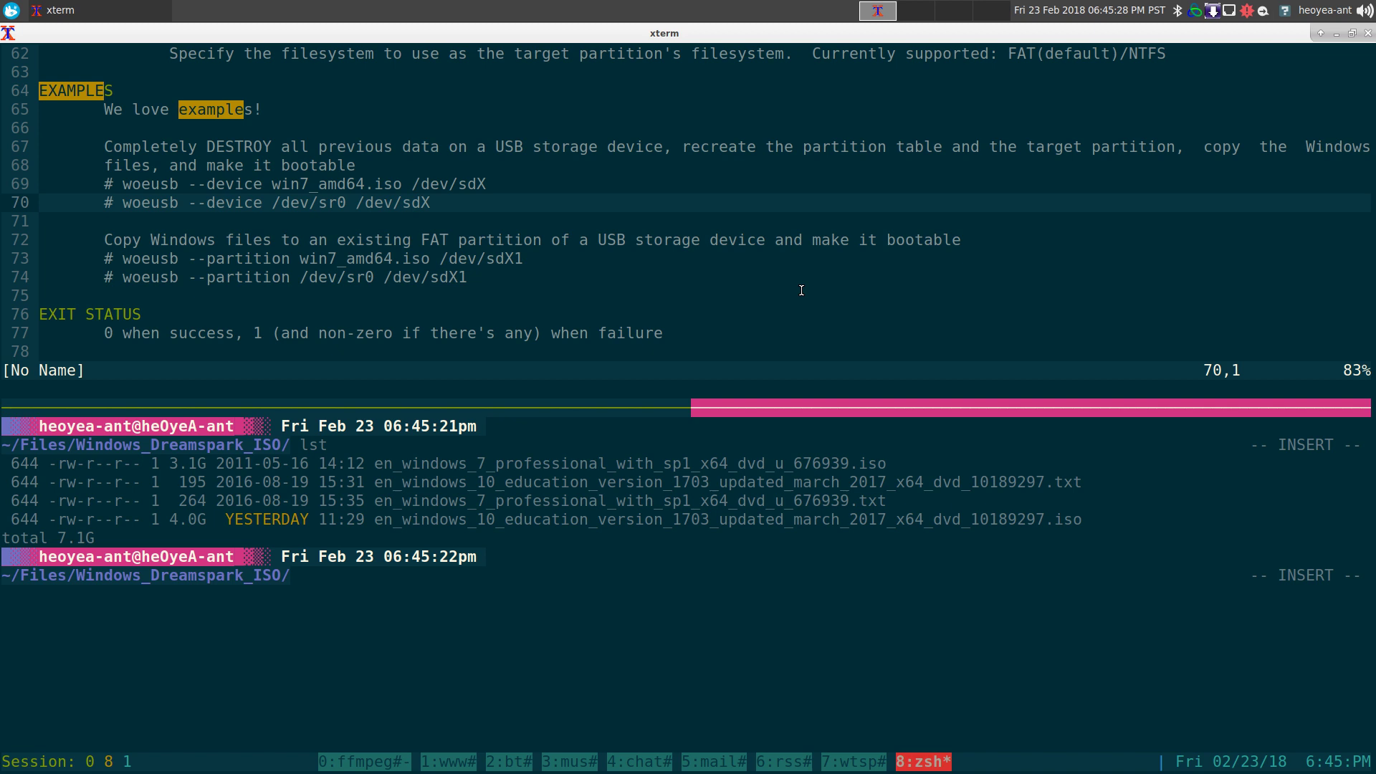
- Run lsblk and highlight the sdd row and its 14.5G size
text(lsblk)
key(Return)
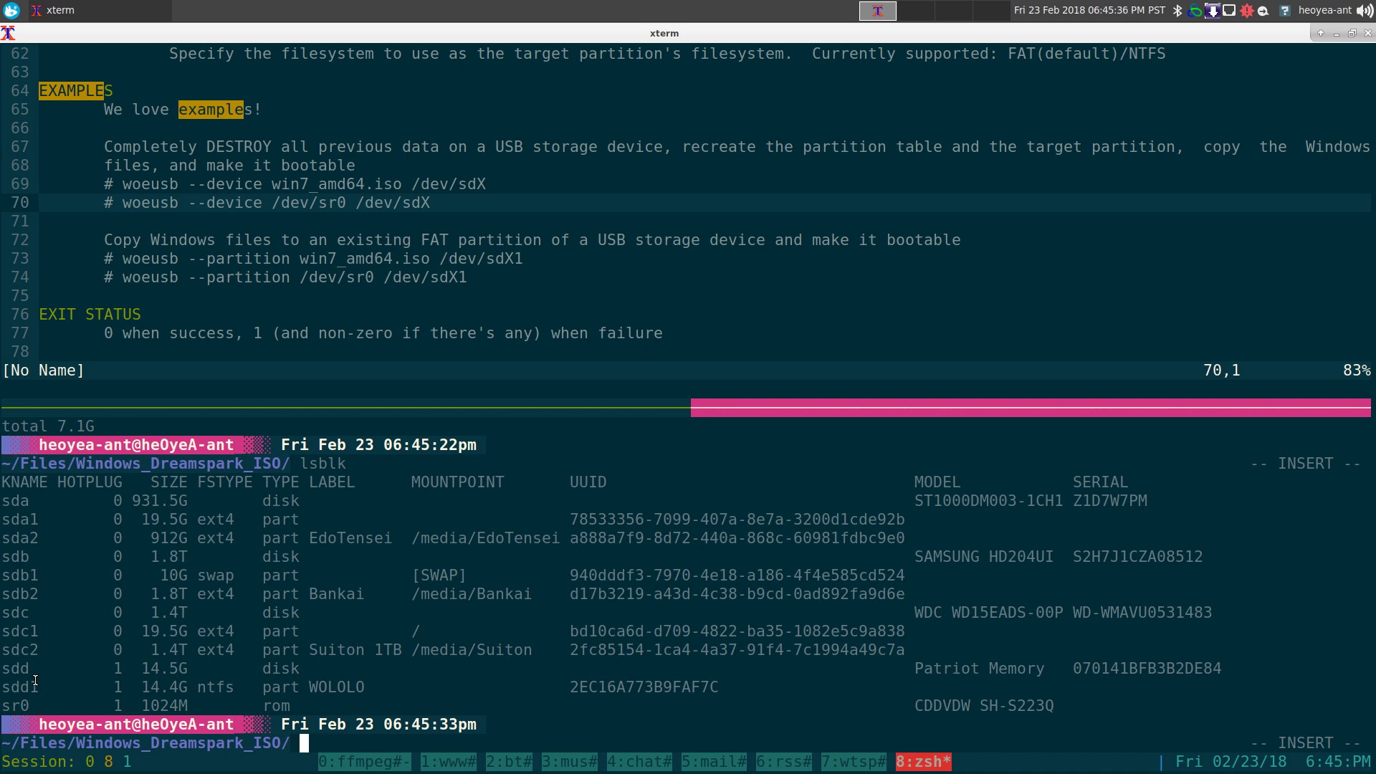
drag(7, 671, 334, 675)
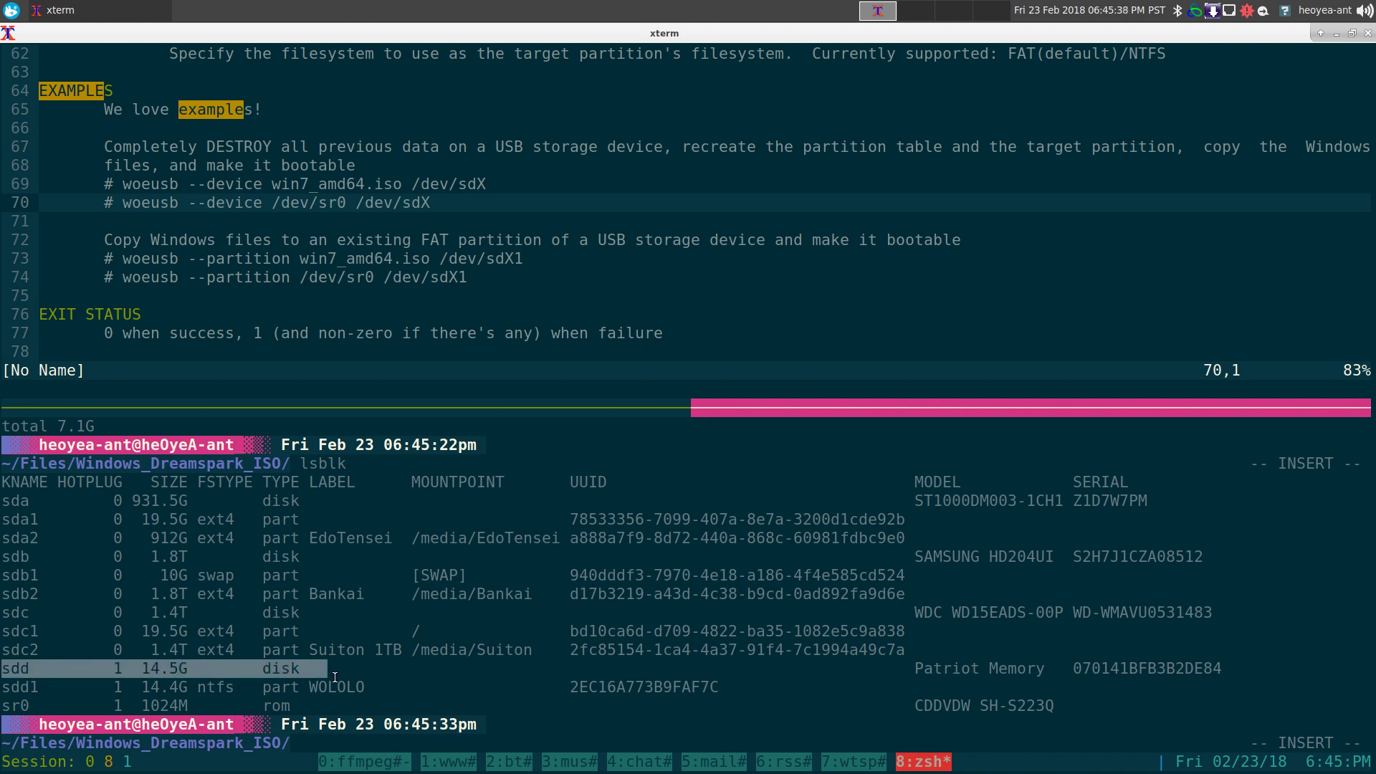
drag(137, 671, 382, 684)
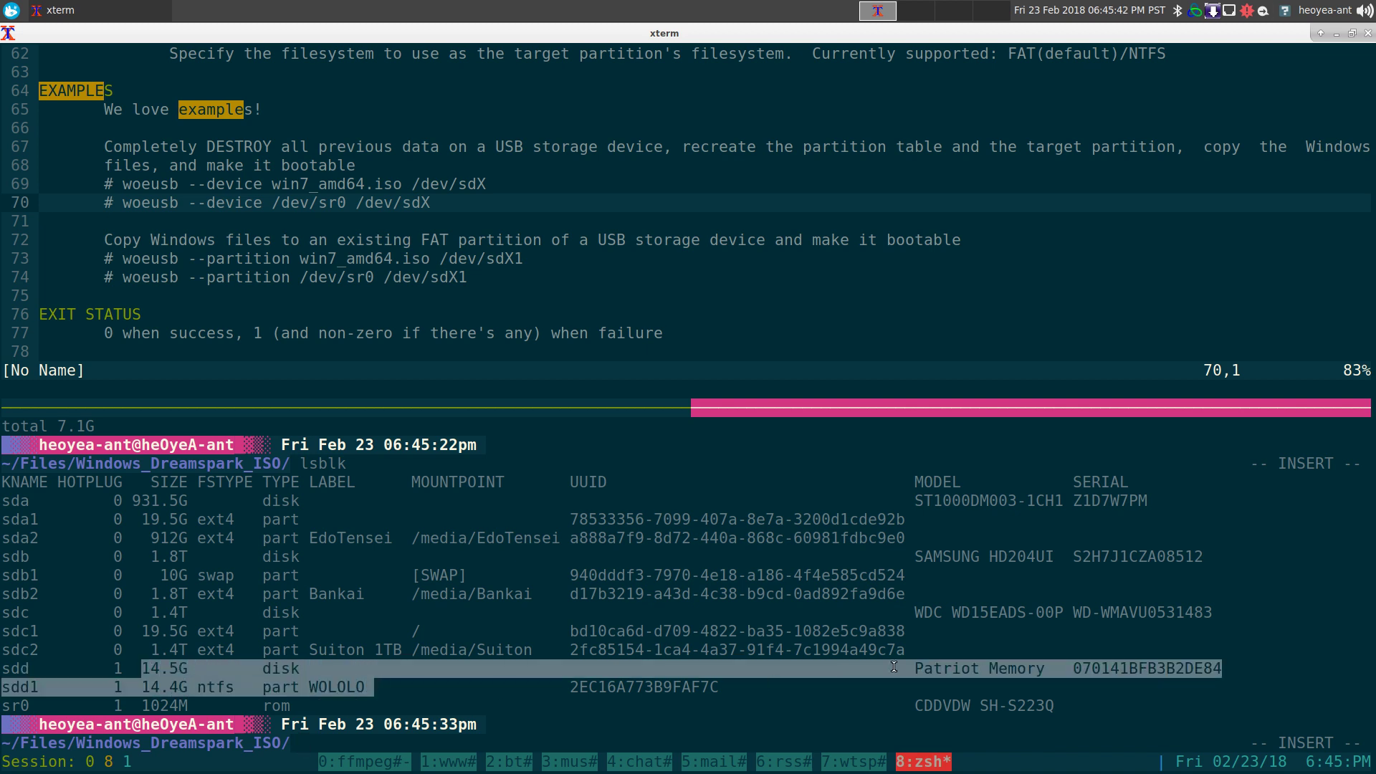
click(962, 666)
- Highlight the Patriot Memory model, the sr0 row, and the /dev/sr0 example arguments
drag(918, 674, 1048, 674)
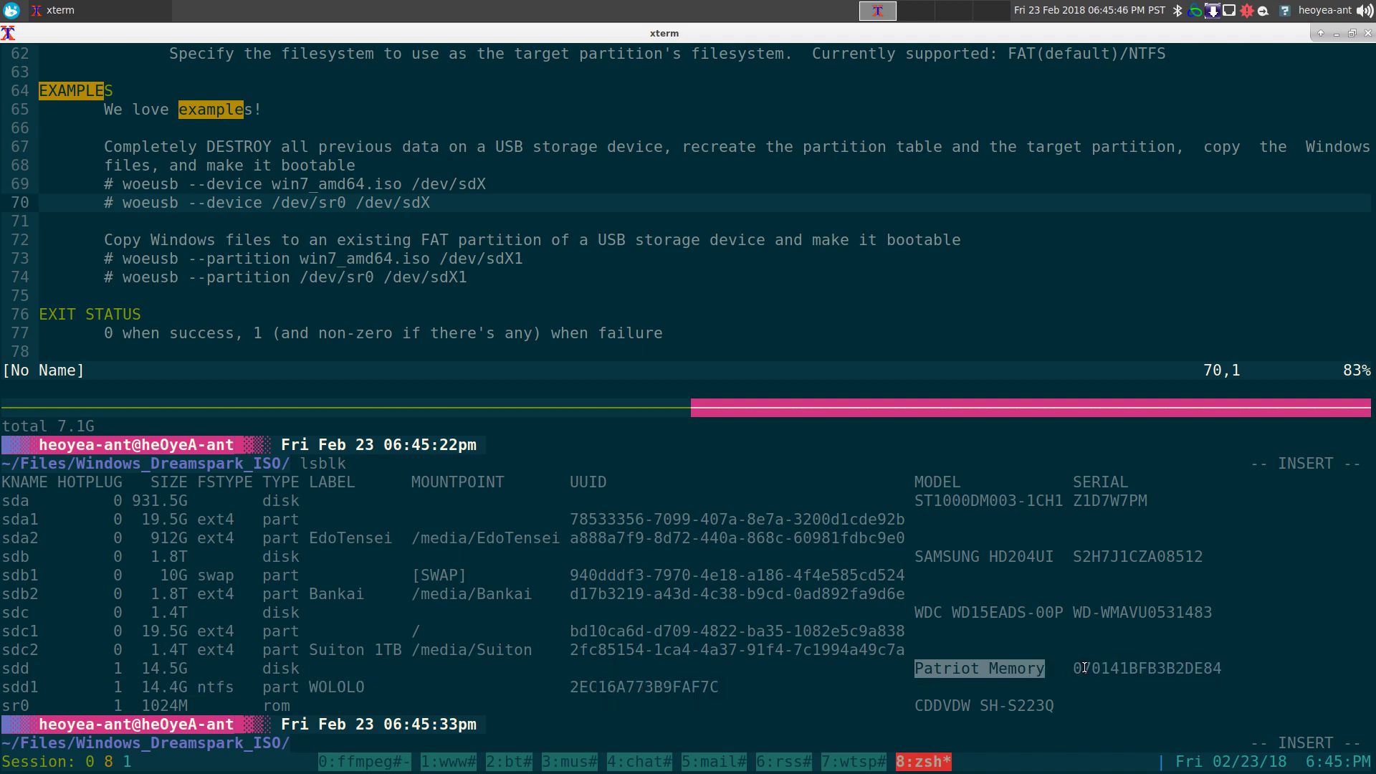
click(1078, 668)
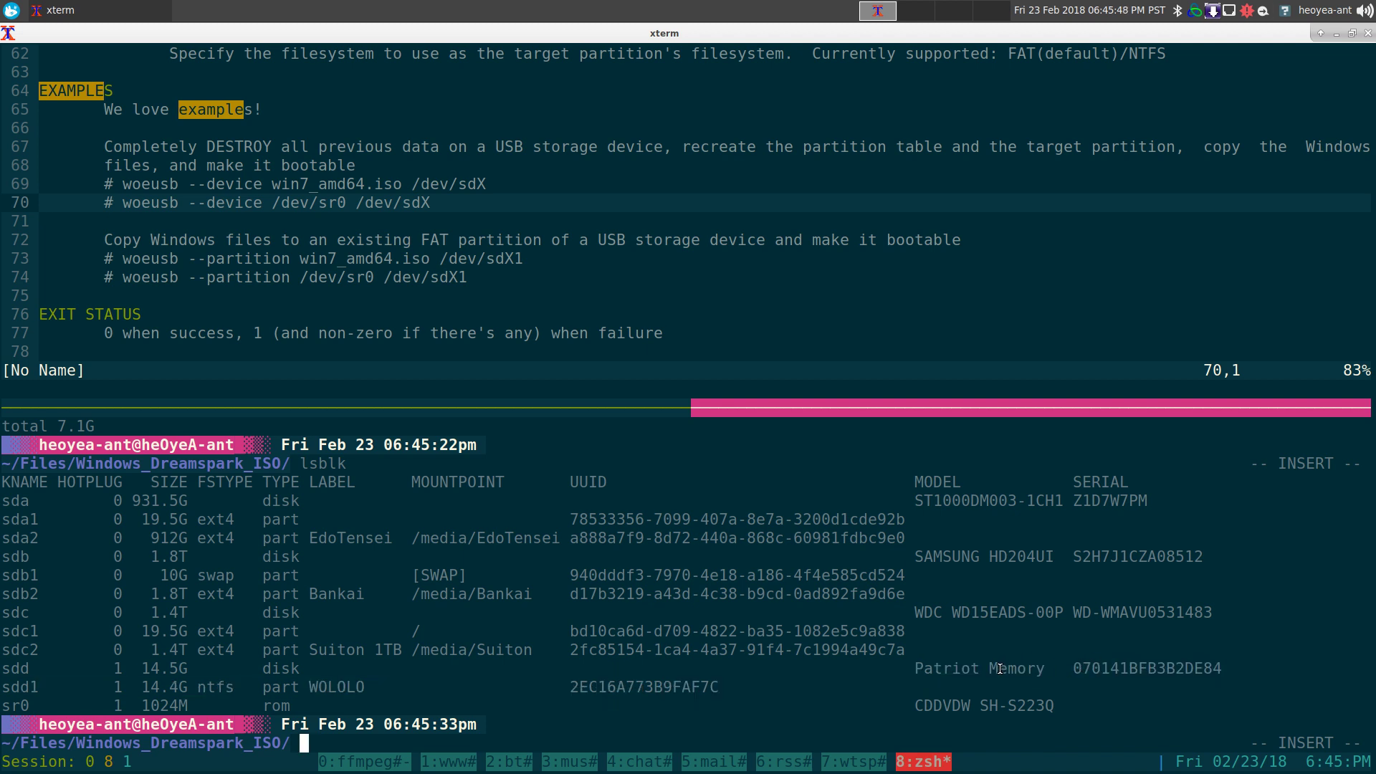
drag(3, 709, 1073, 707)
click(43, 718)
drag(2, 705, 86, 701)
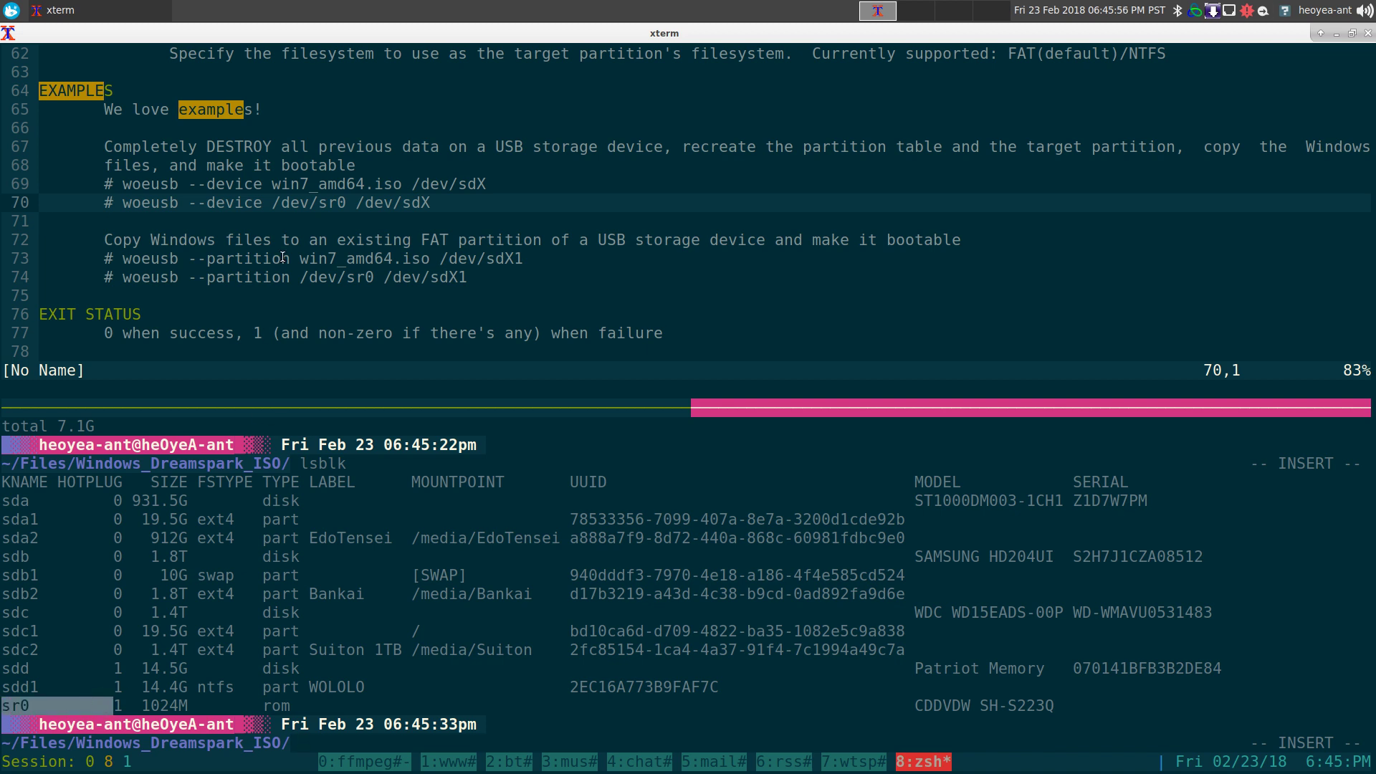
drag(264, 203, 449, 203)
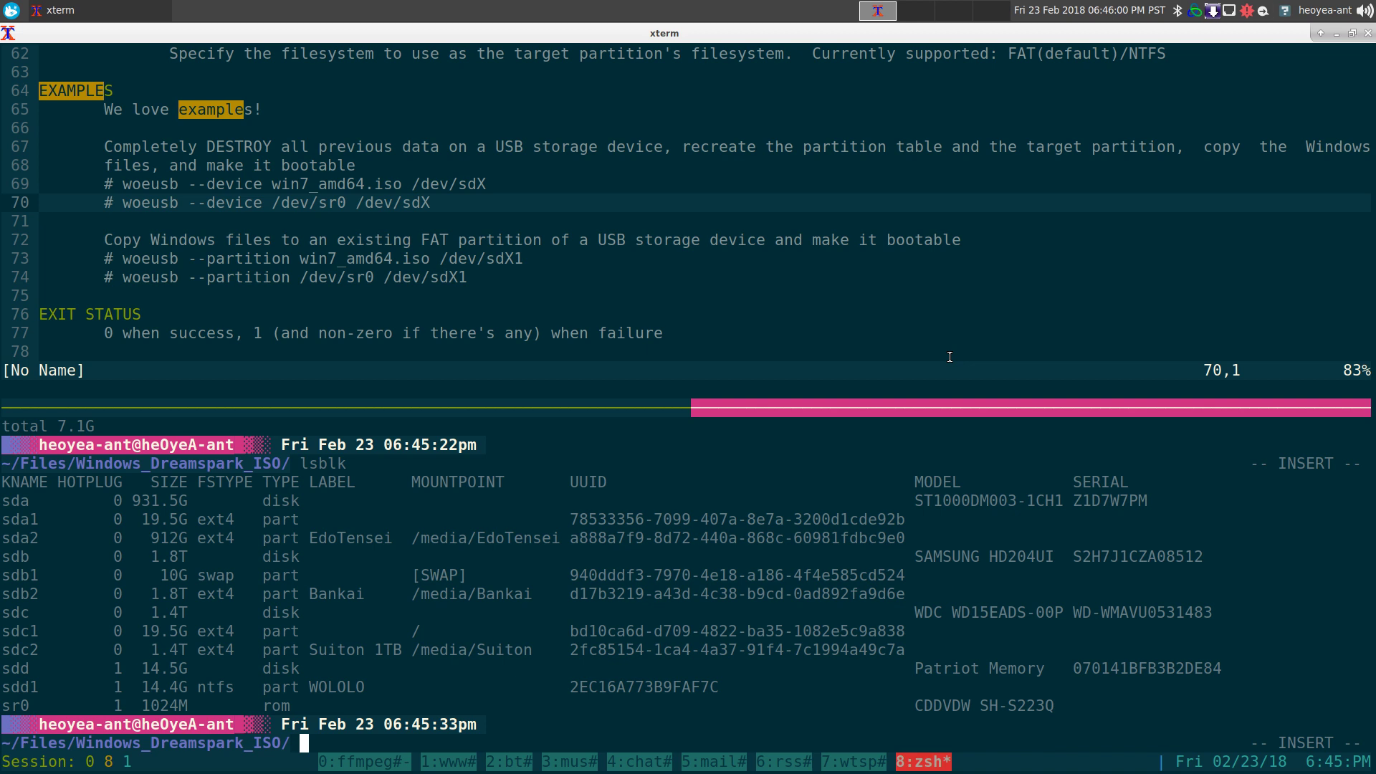
- Type sudo woeusb --device with the Tab-completed Windows 10 ISO and /dev/sdd
text(sudo woeusb)
text(--device)
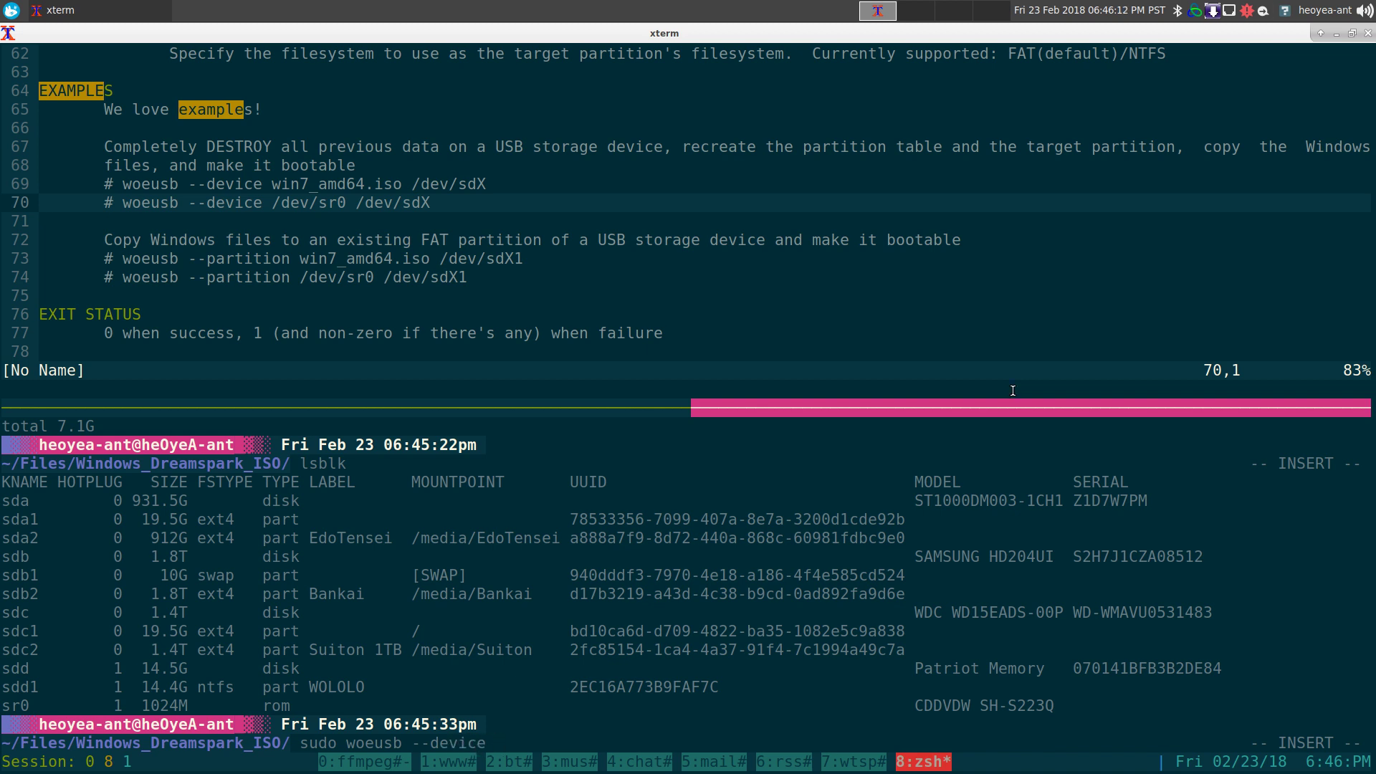
text( en_windows)
key(Tab)
key(Tab)
key(Tab)
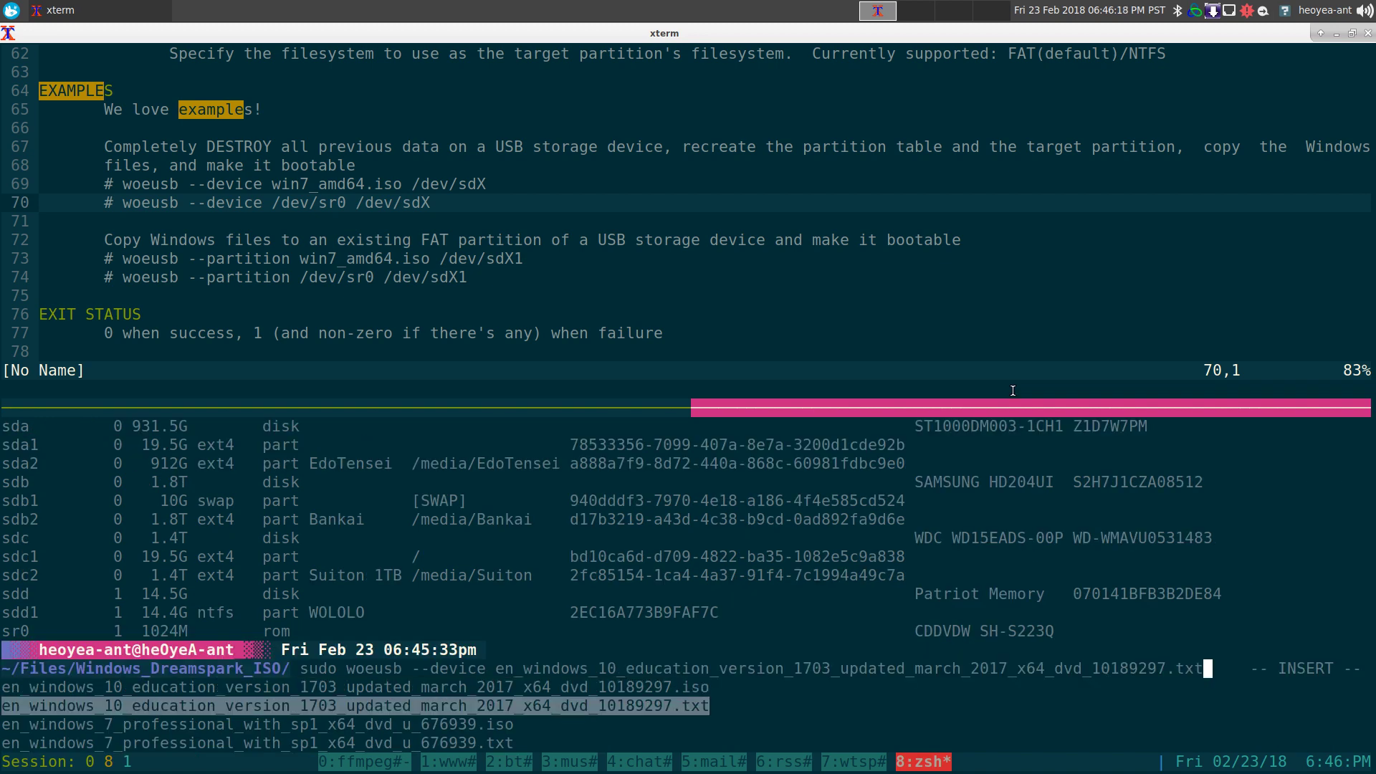
key(shift+Tab)
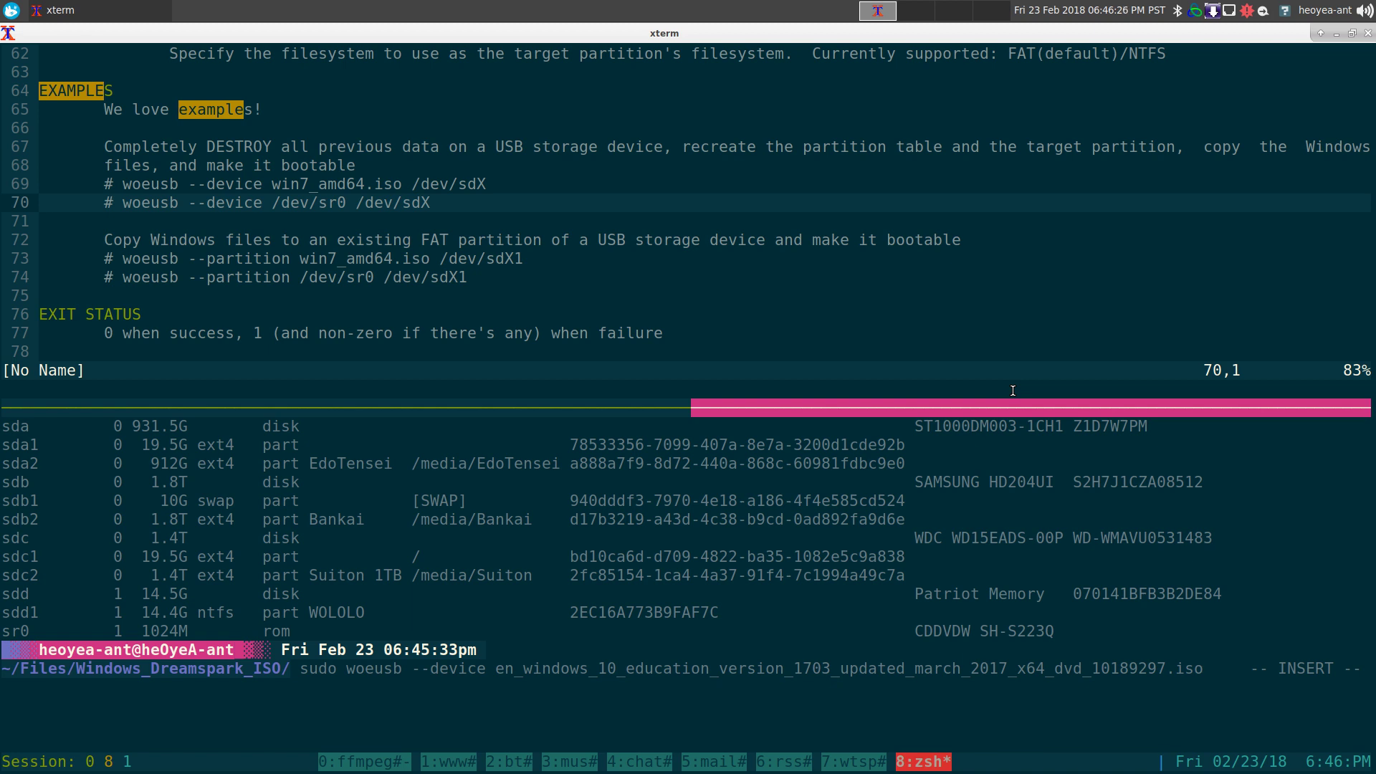
text(/dev/sdd)
- Highlight the win7_amd64.iso example command and sdd in the device list for comparison
drag(96, 185, 502, 185)
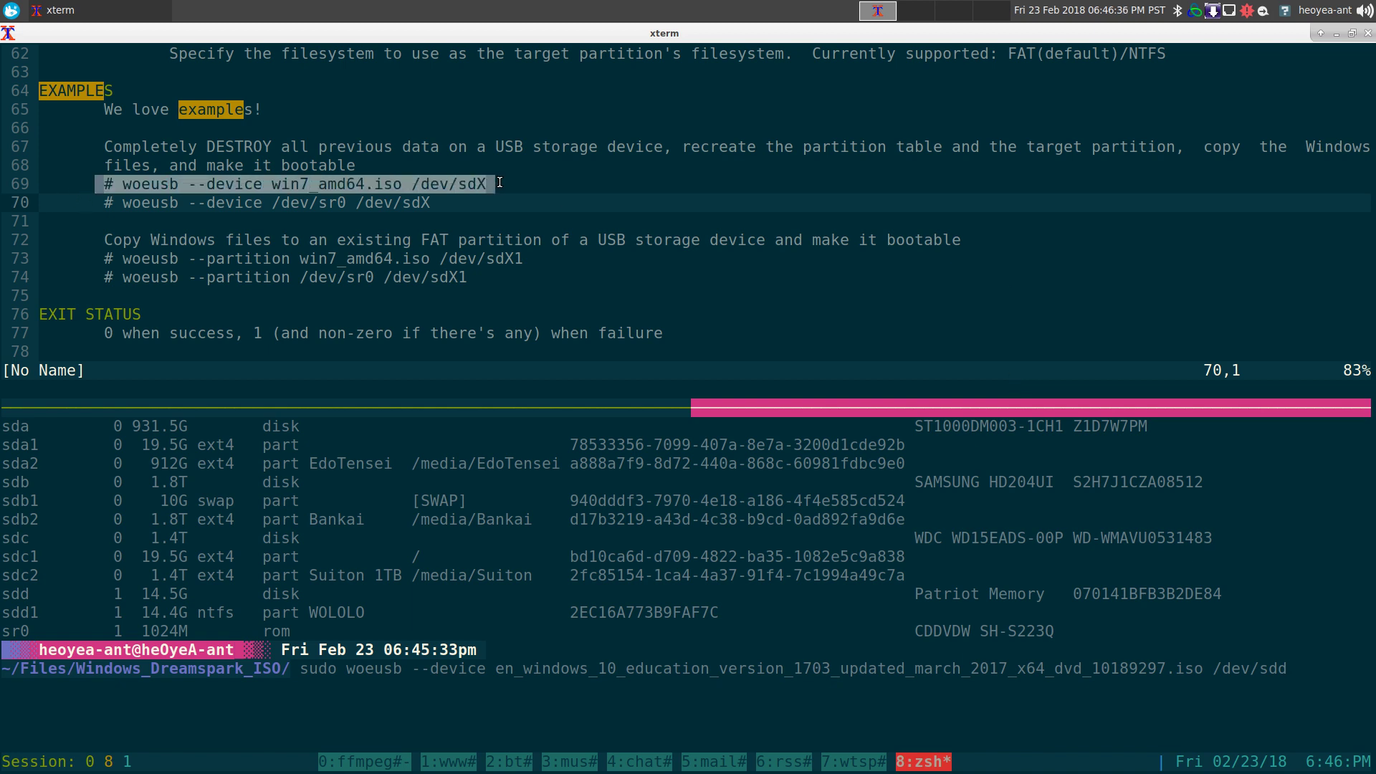
click(115, 185)
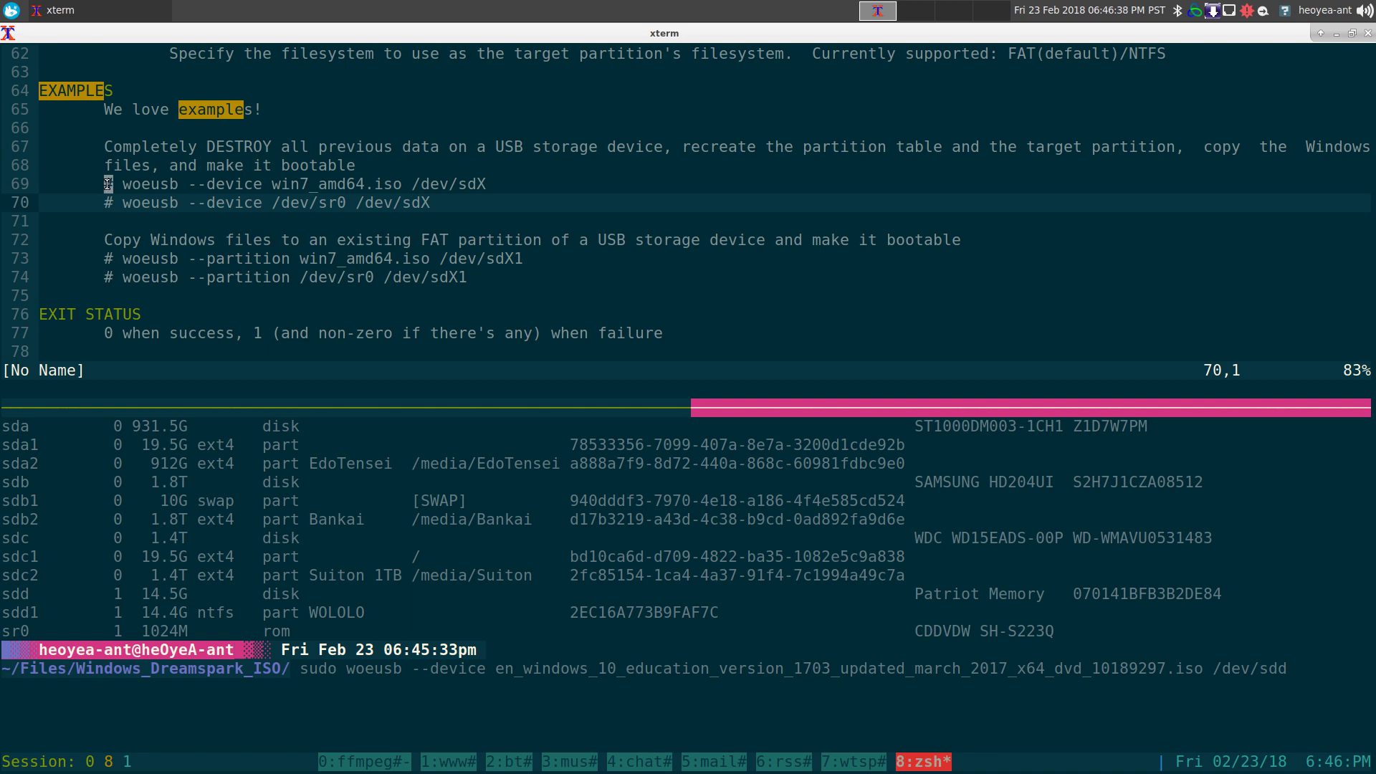
drag(123, 187, 465, 186)
click(488, 187)
drag(2, 595, 45, 595)
click(45, 594)
- Run the woeusb command, enter the sudo password, and zoom the shell pane full-window
key(Return)
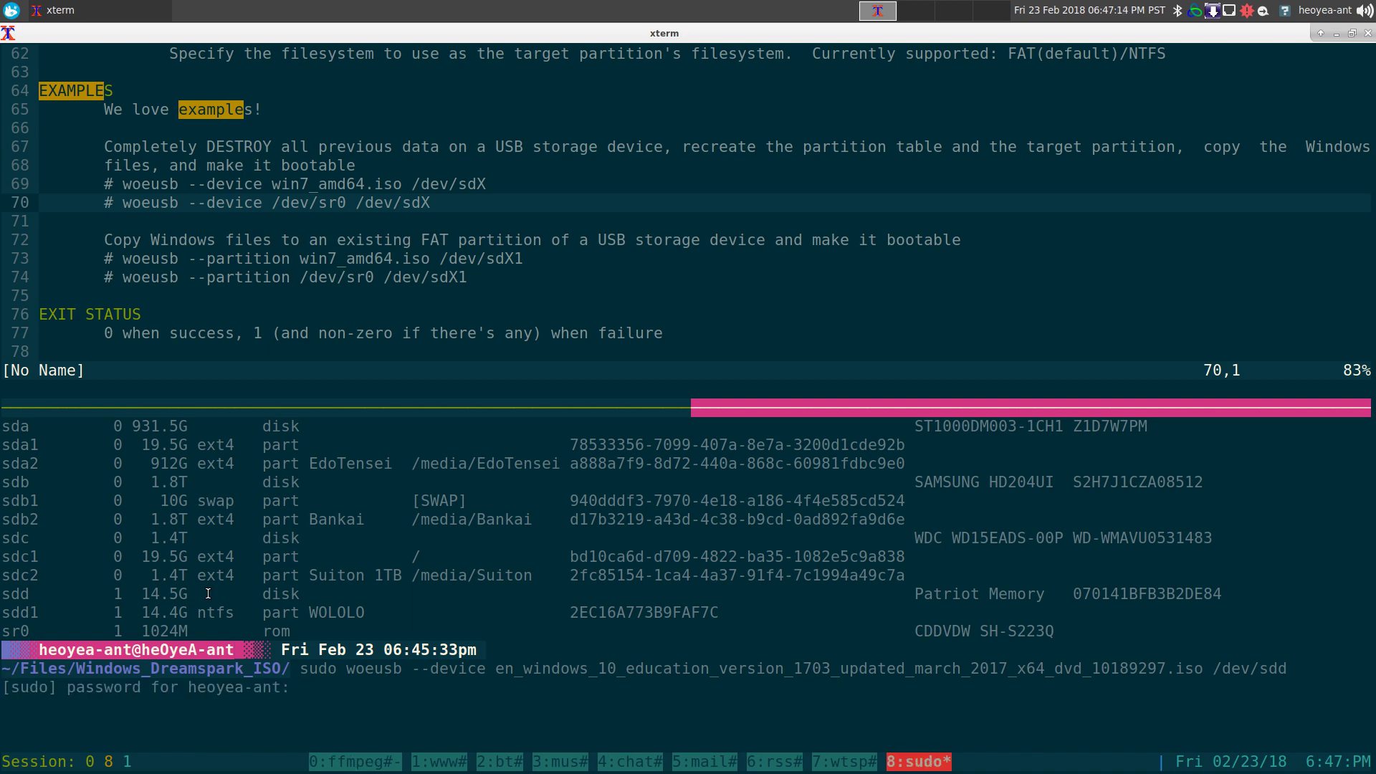
key(Return)
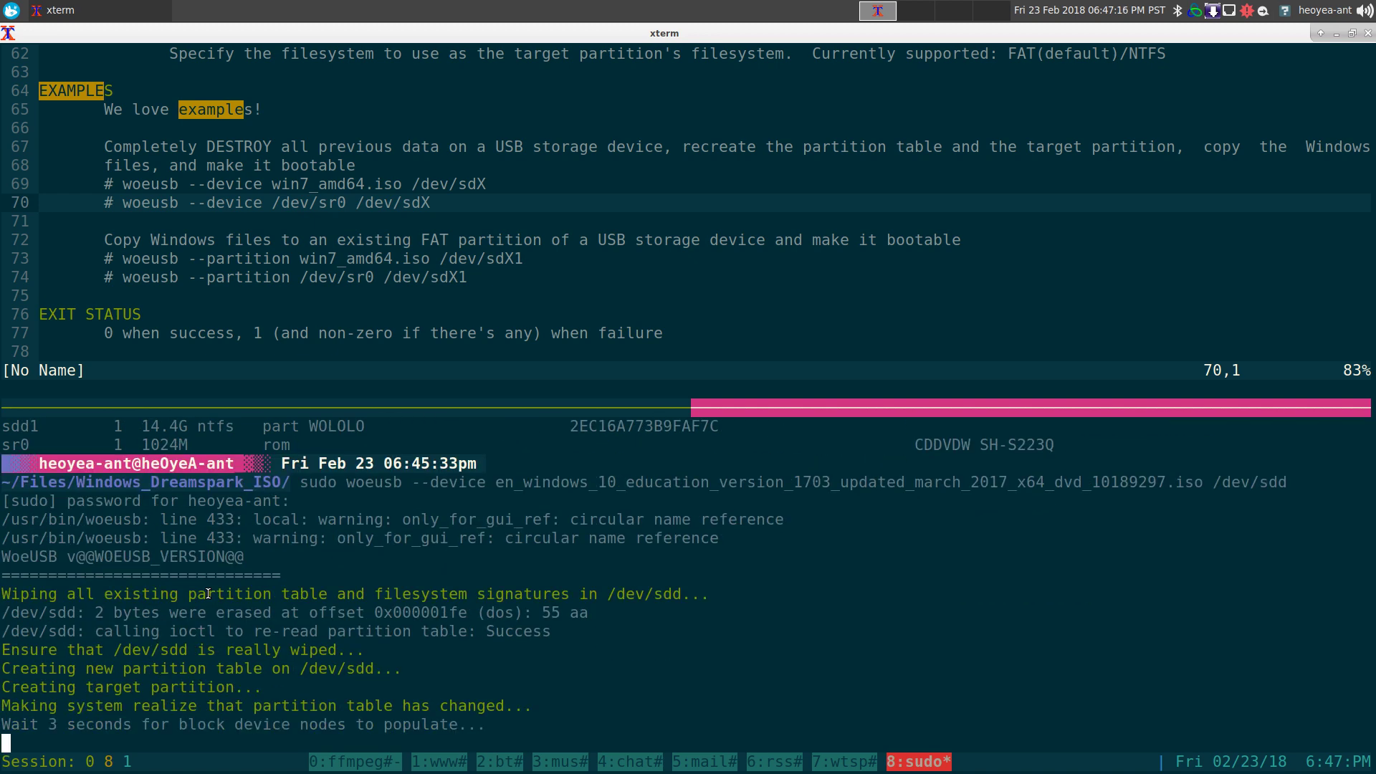
key(ctrl+b)
key(z)
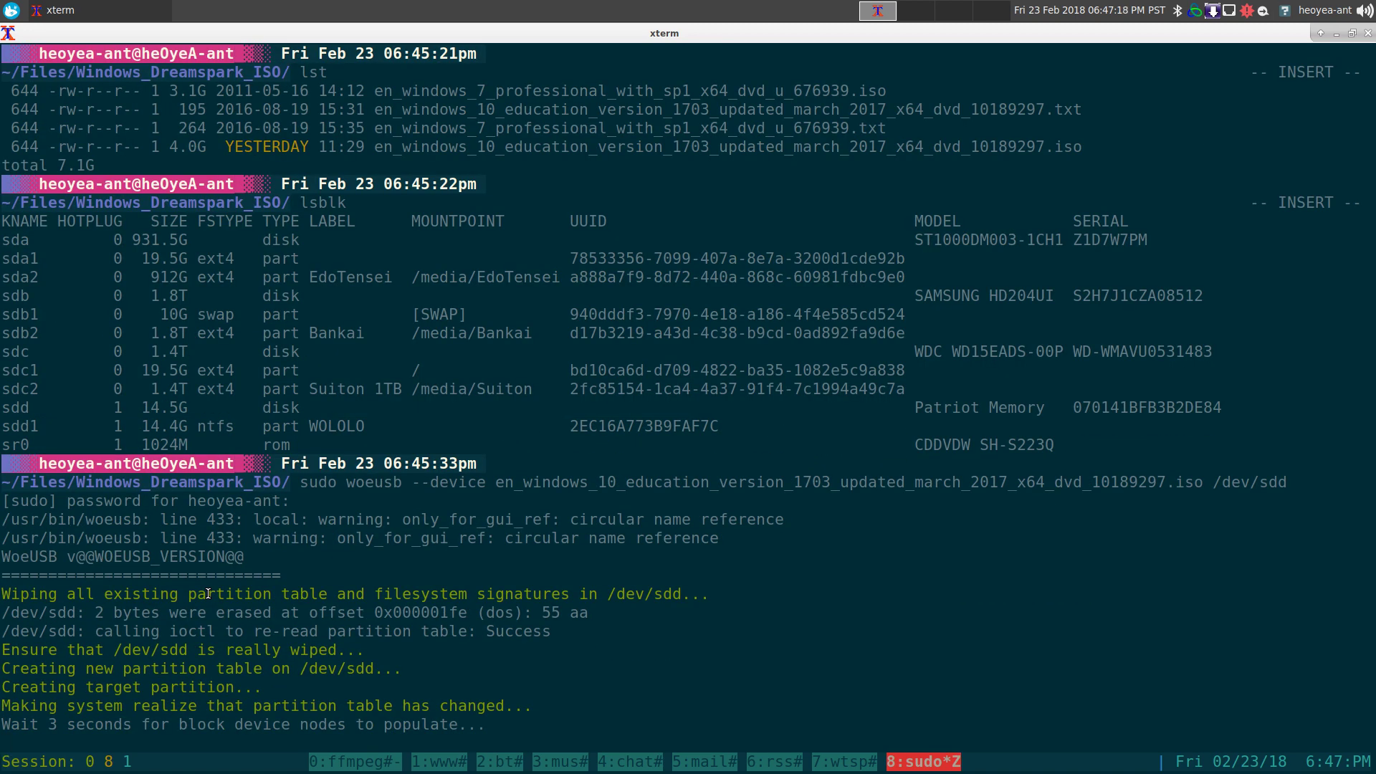